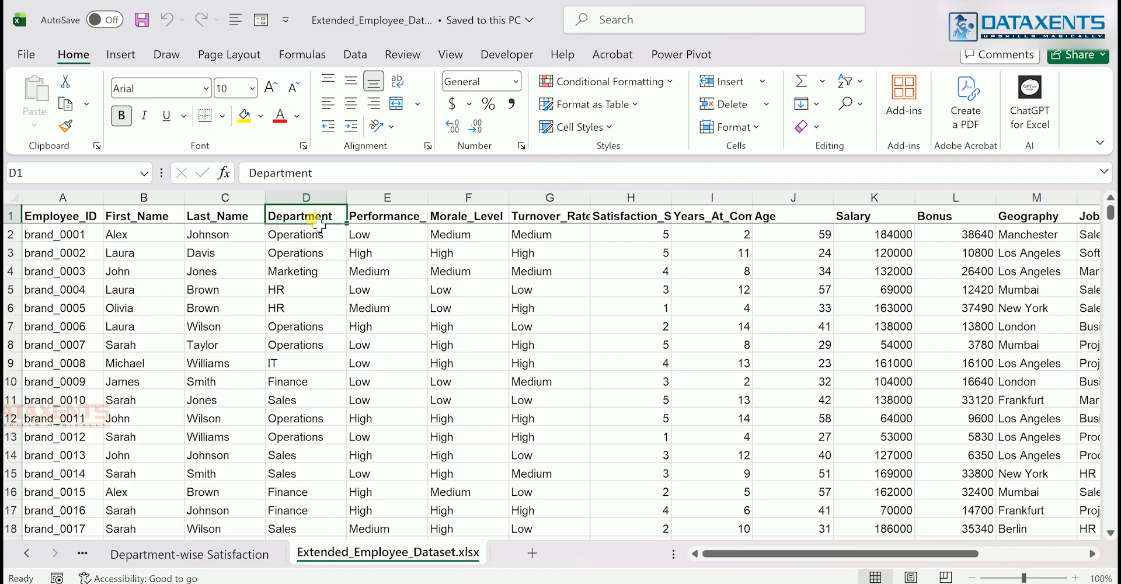
# Highlight the Department cells containing the text IT with Light Red Fill with Dark Red Text
pyautogui.hotkey('ctrl', 'shift', 'Down')
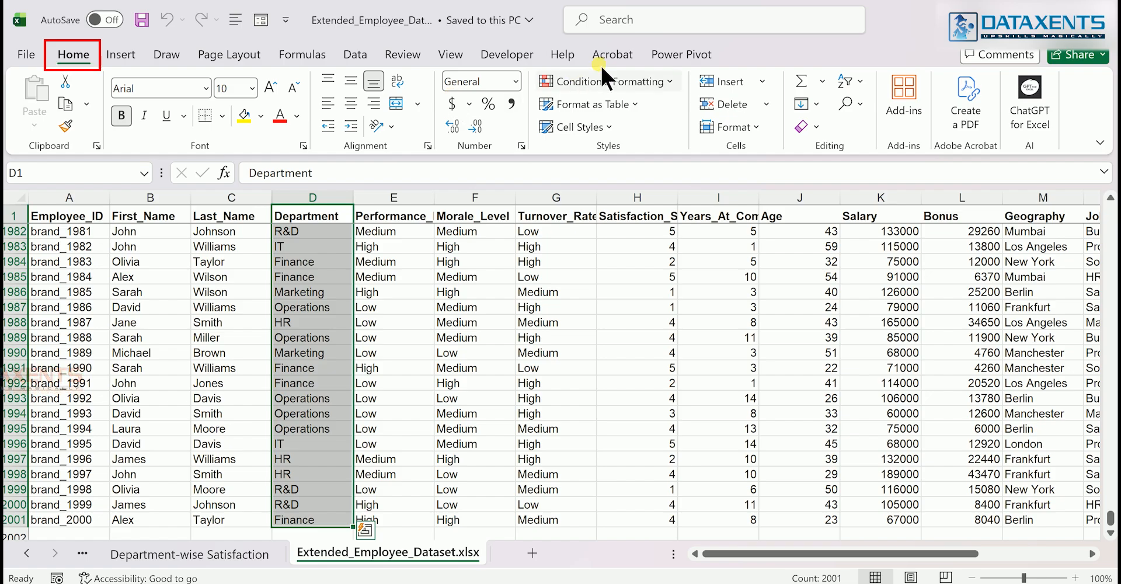
pyautogui.click(634, 91)
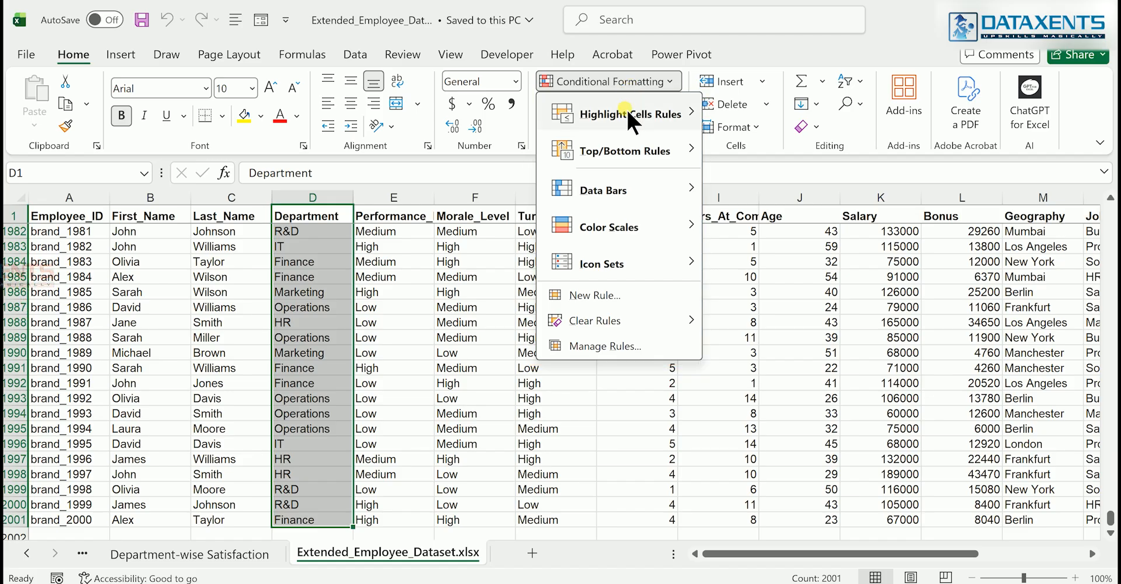
pyautogui.moveTo(628, 109)
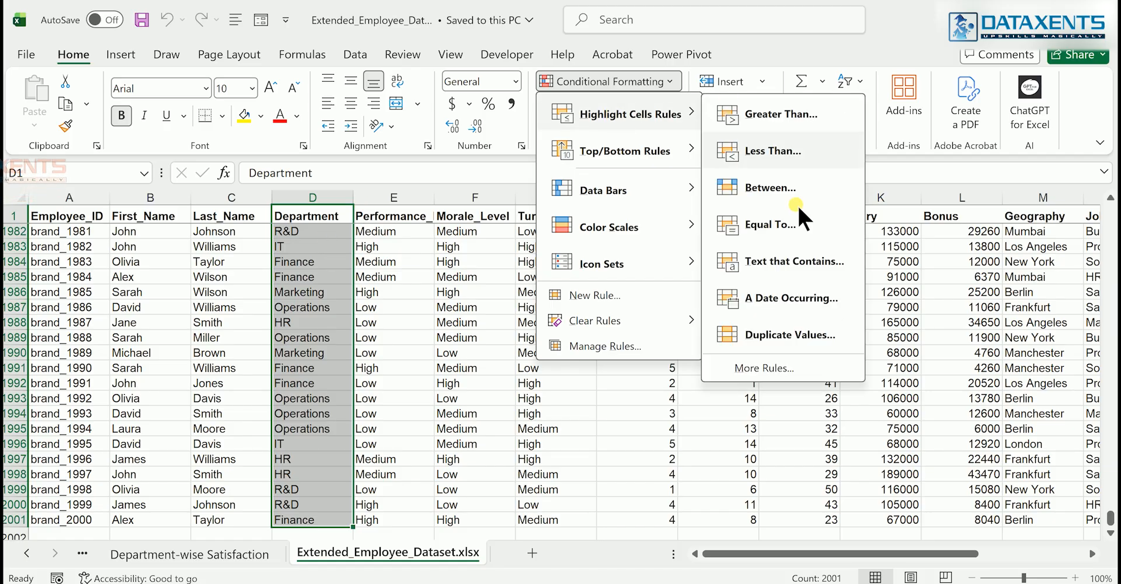
pyautogui.click(776, 260)
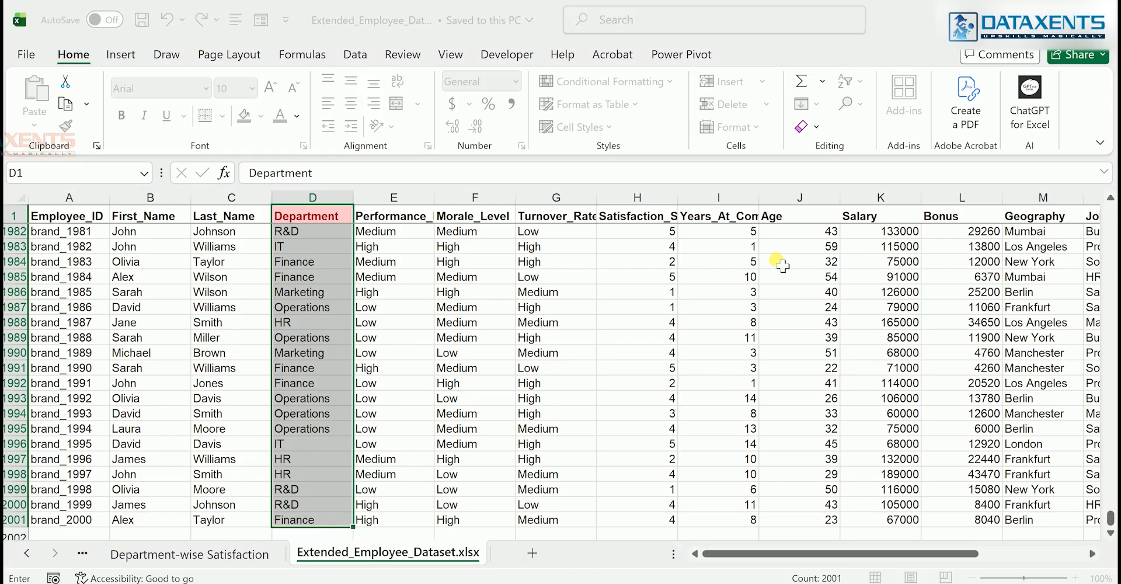
pyautogui.moveTo(310, 222); pyautogui.dragTo(522, 217)
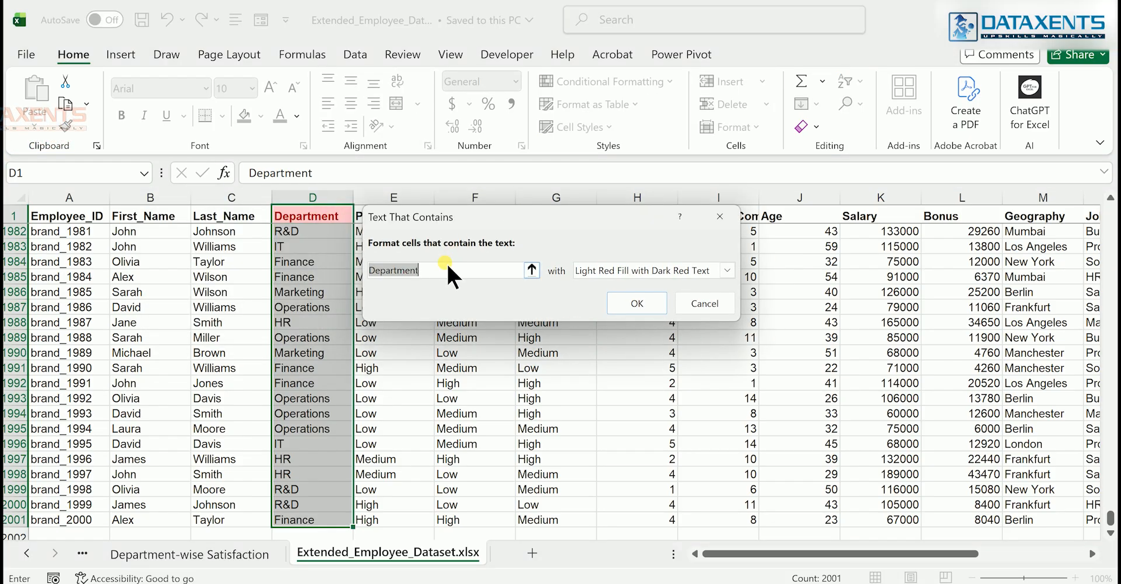
pyautogui.write('IT')
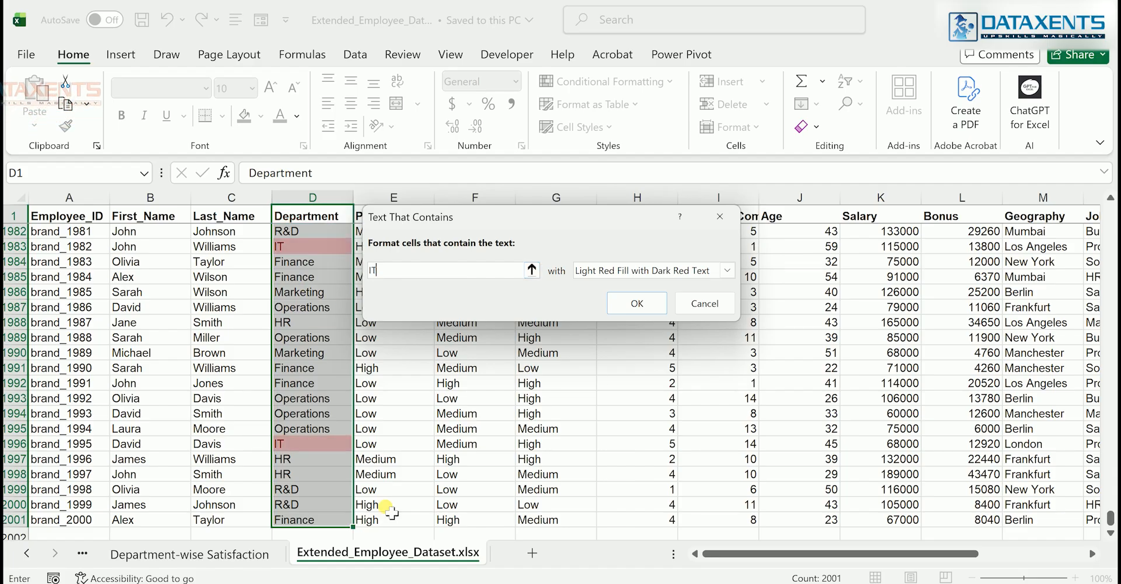
pyautogui.click(647, 308)
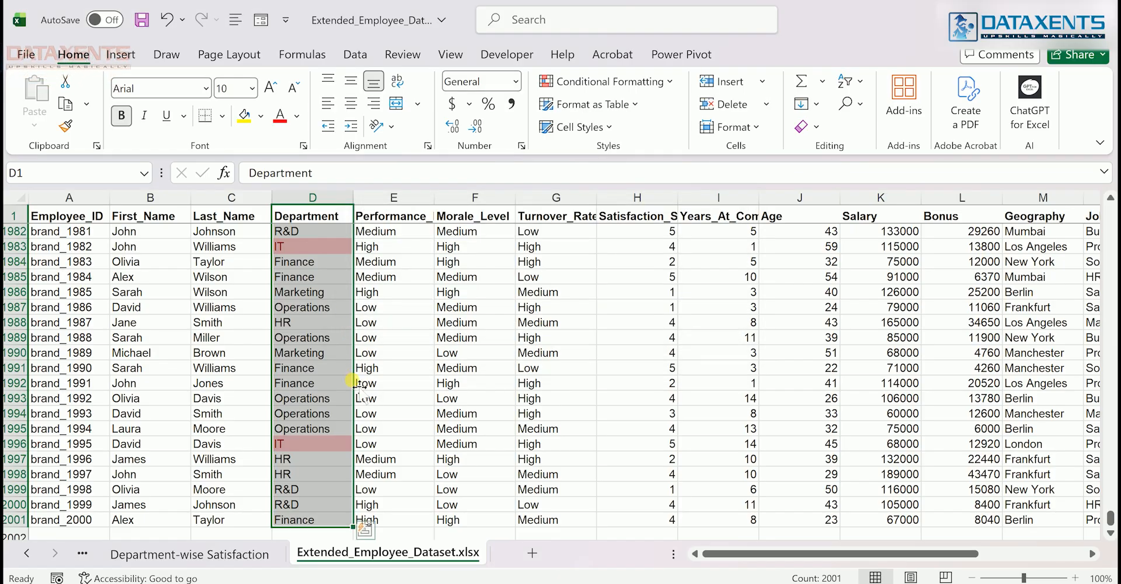
pyautogui.scroll(5, 620, 287)
pyautogui.scroll(15, 619, 286)
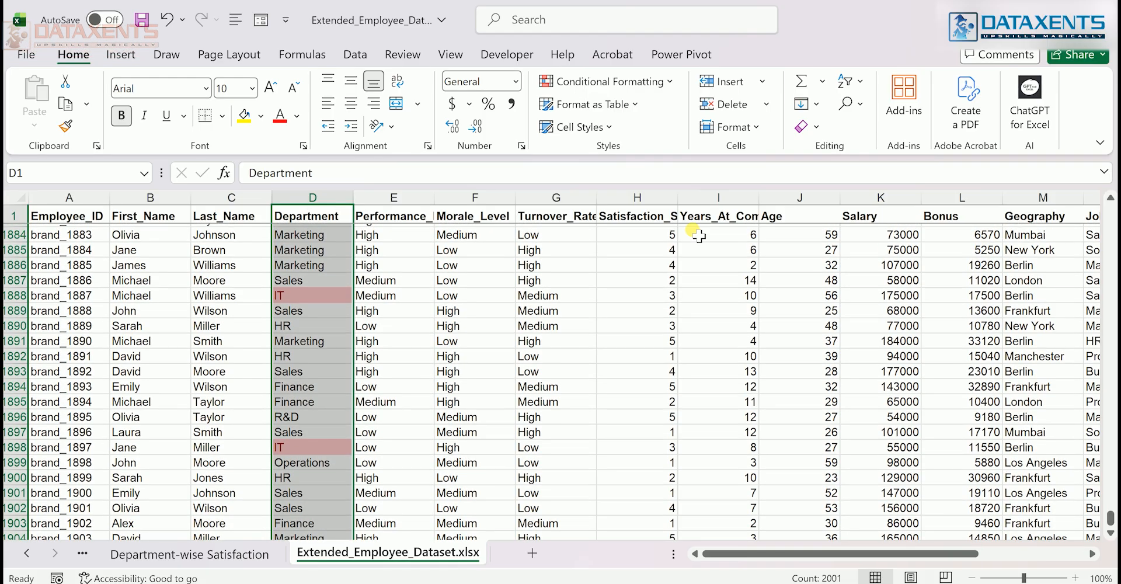
# Highlight values between 13 and 15 in the Years_At_Company column with Green Fill with Dark Green Text
pyautogui.click(721, 217)
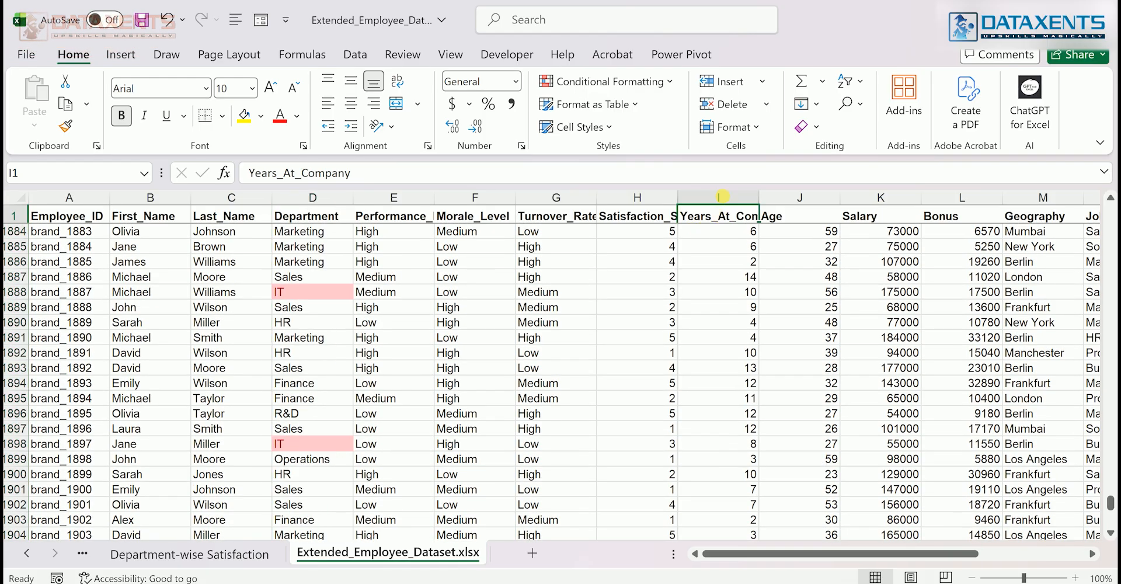
pyautogui.click(721, 197)
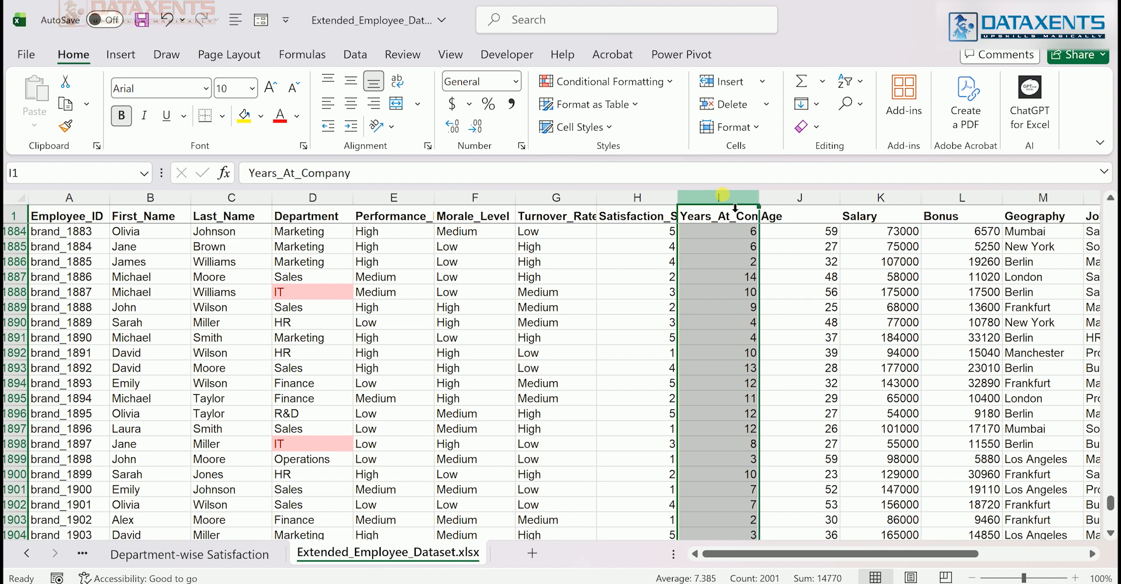
pyautogui.click(713, 257)
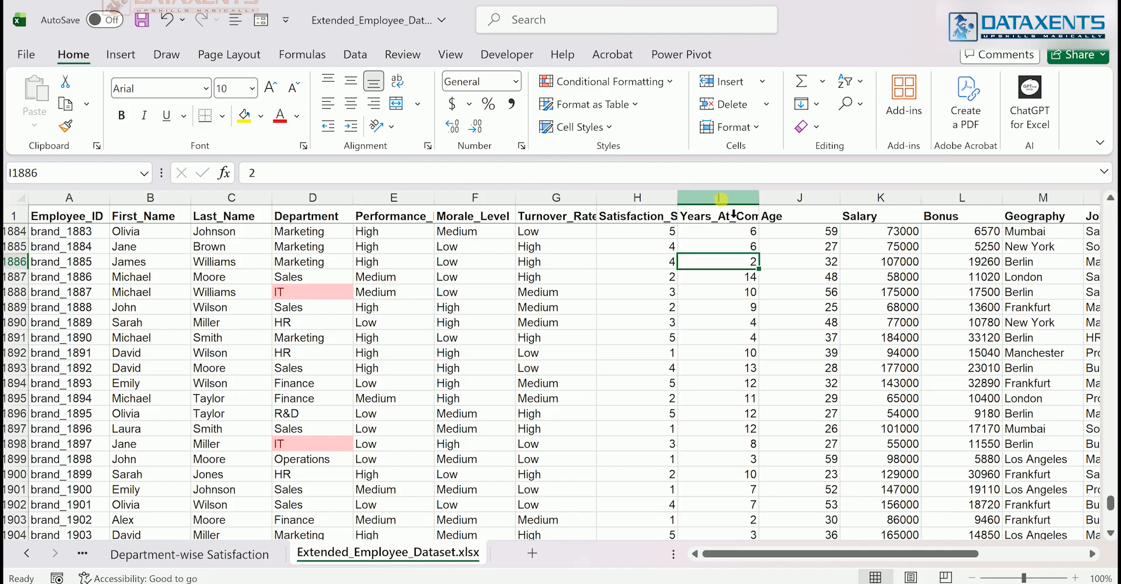
pyautogui.click(720, 200)
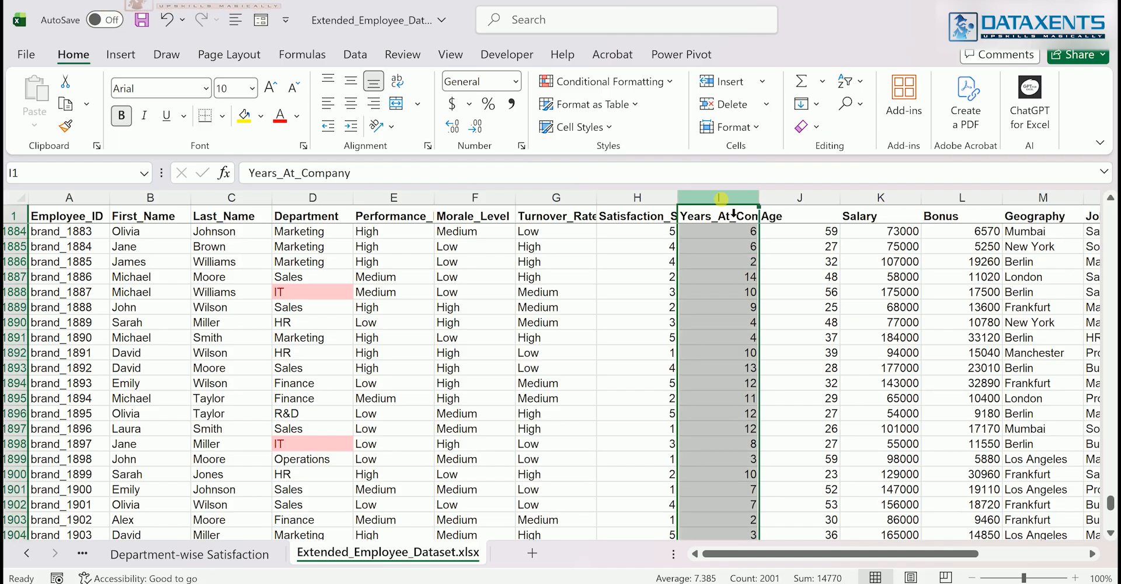
pyautogui.hotkey('ctrl', 'shift', 'Down')
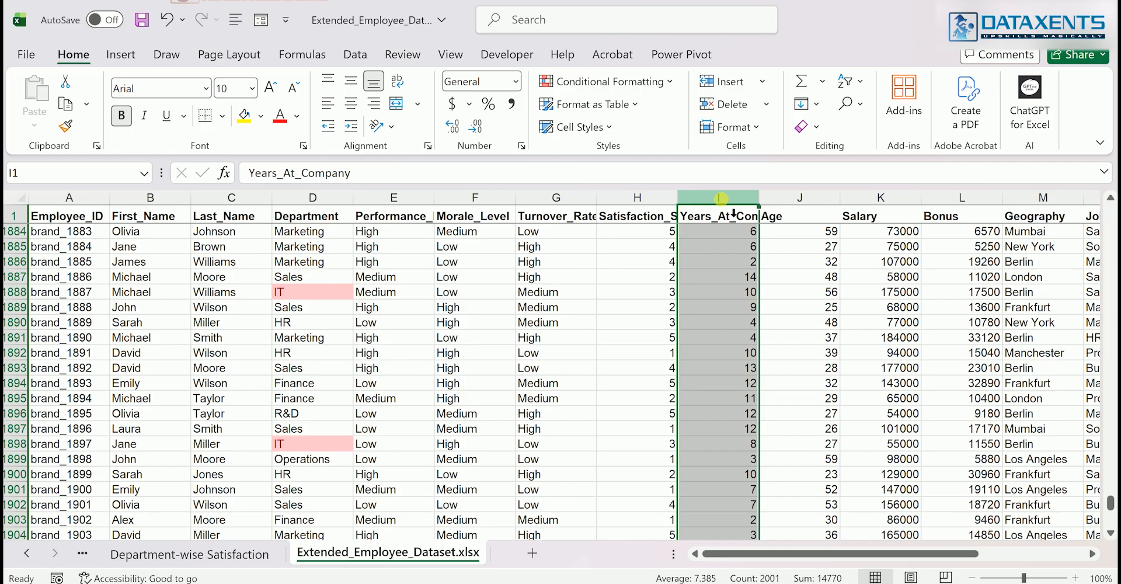
pyautogui.click(647, 82)
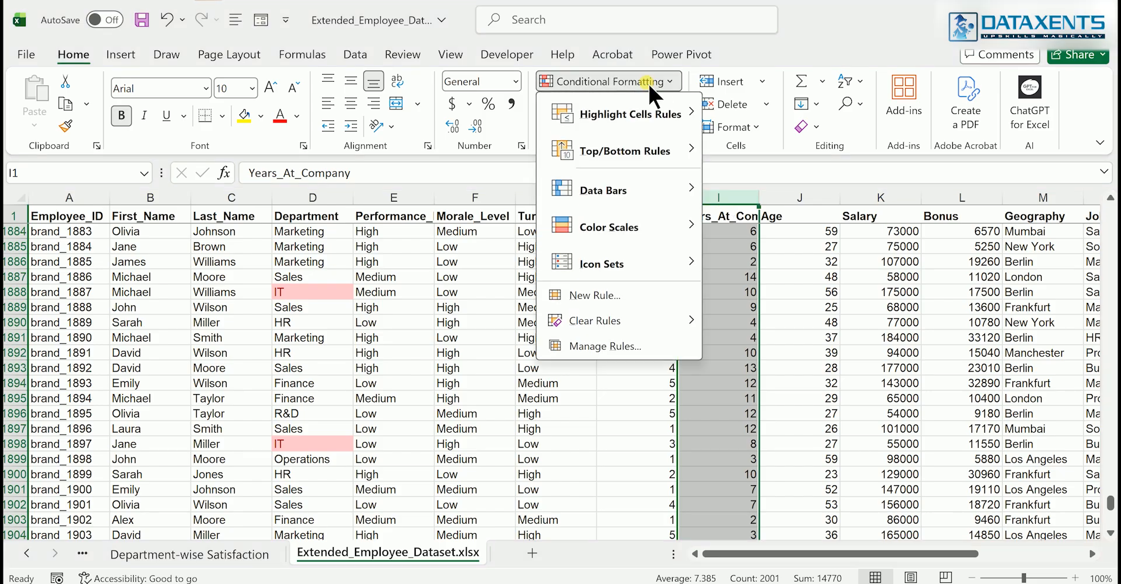
pyautogui.moveTo(640, 121)
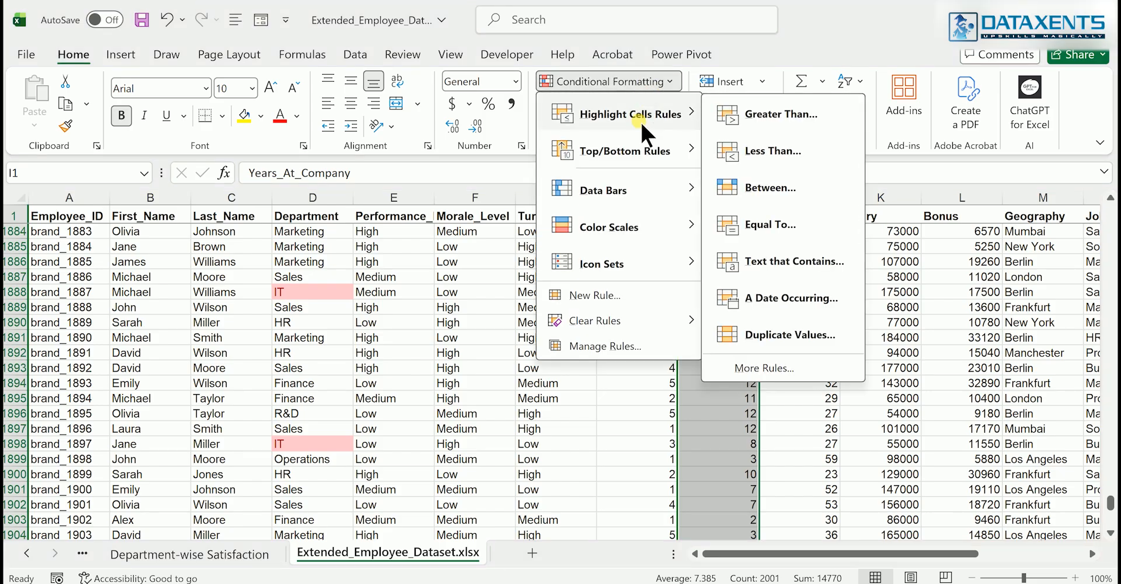
pyautogui.click(786, 187)
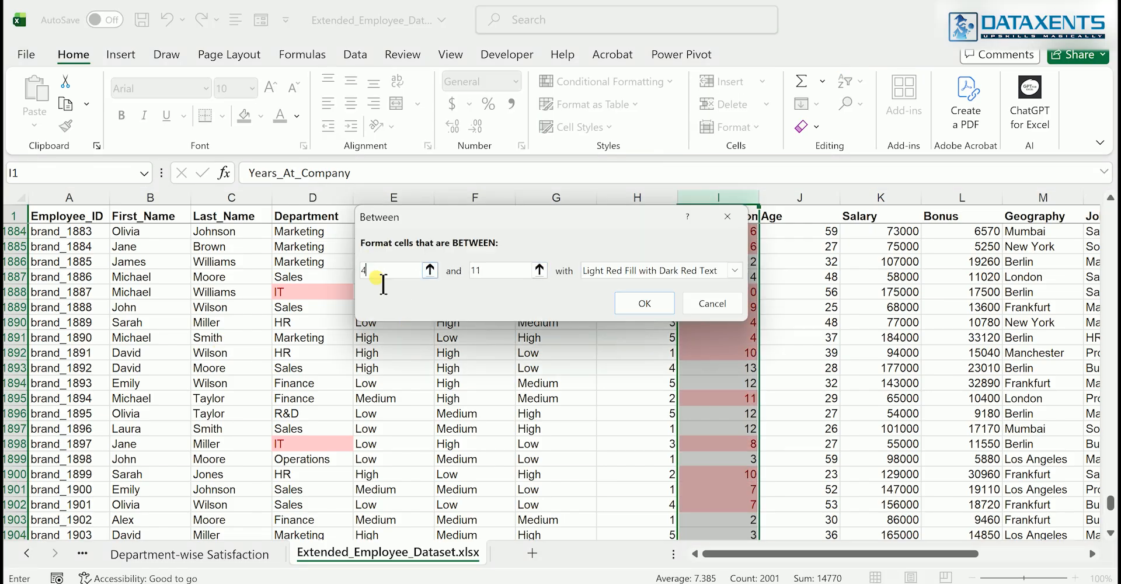
pyautogui.write('1')
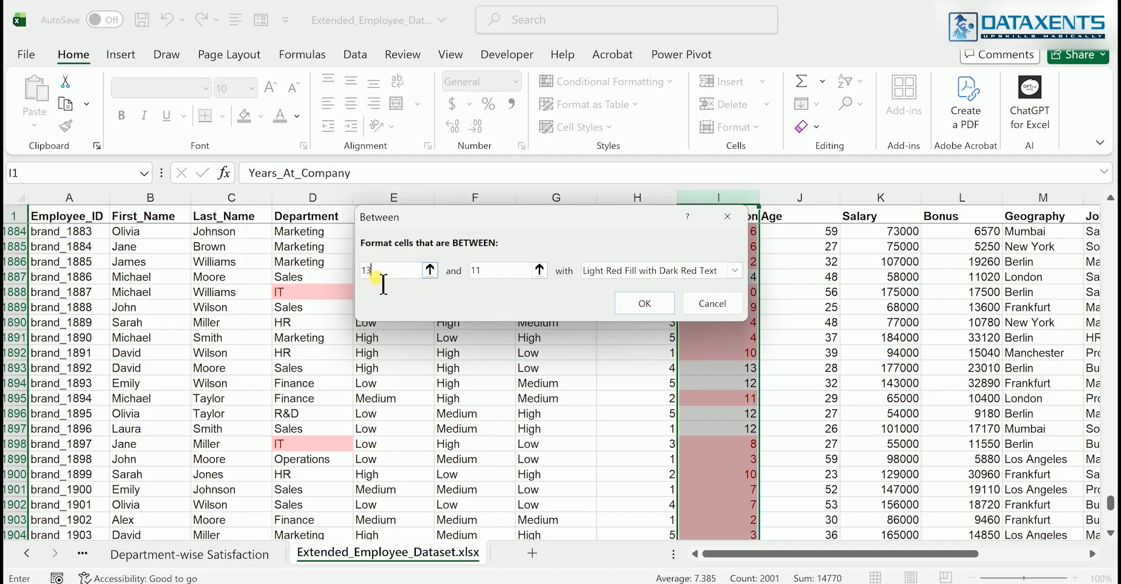
pyautogui.write('3')
pyautogui.press('BackSpace')
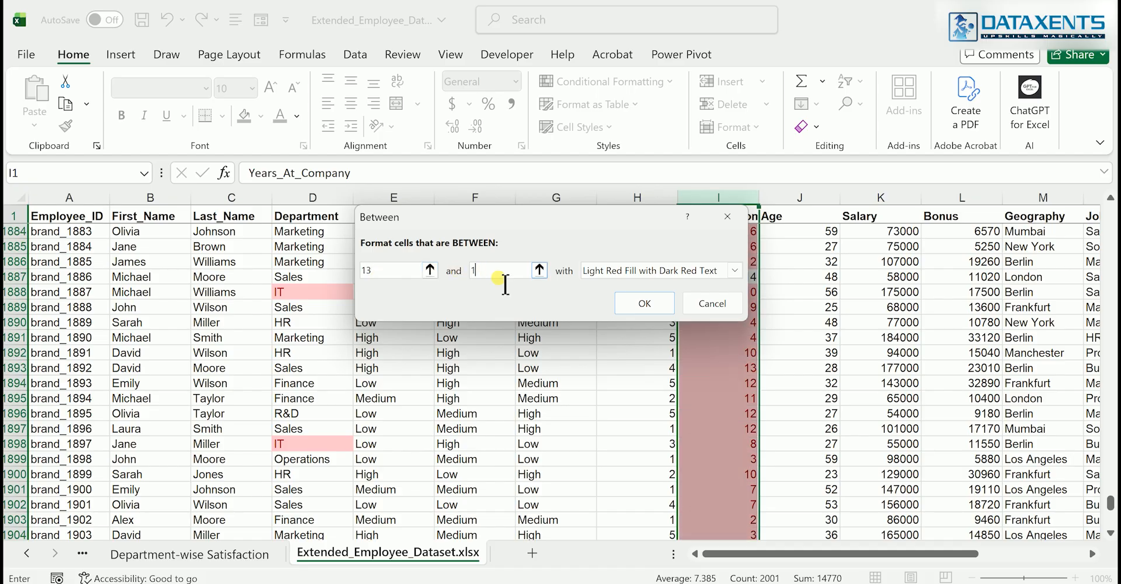
pyautogui.write('5')
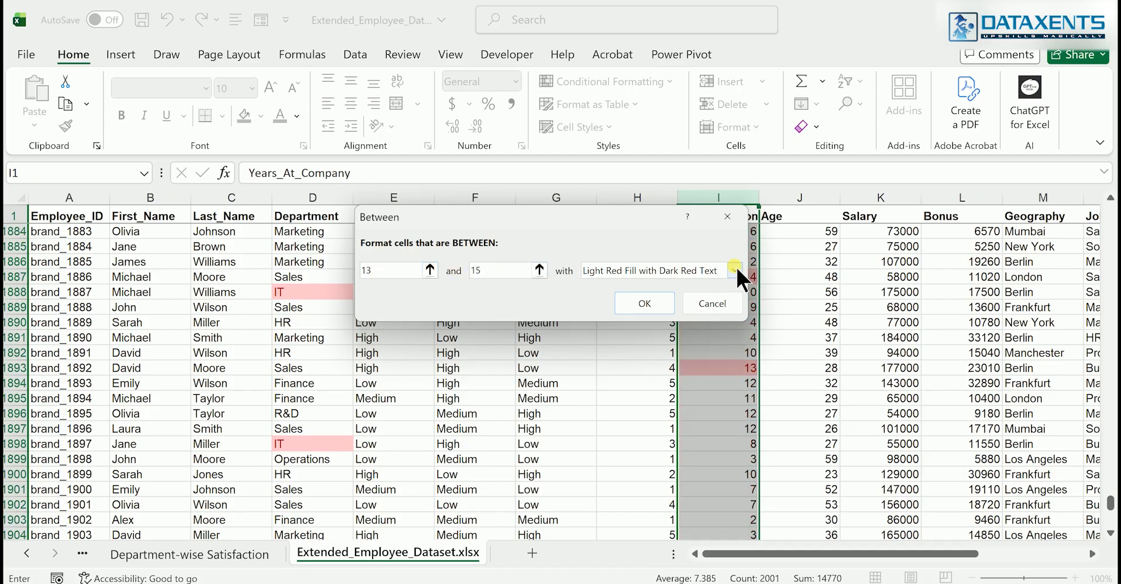
pyautogui.click(734, 270)
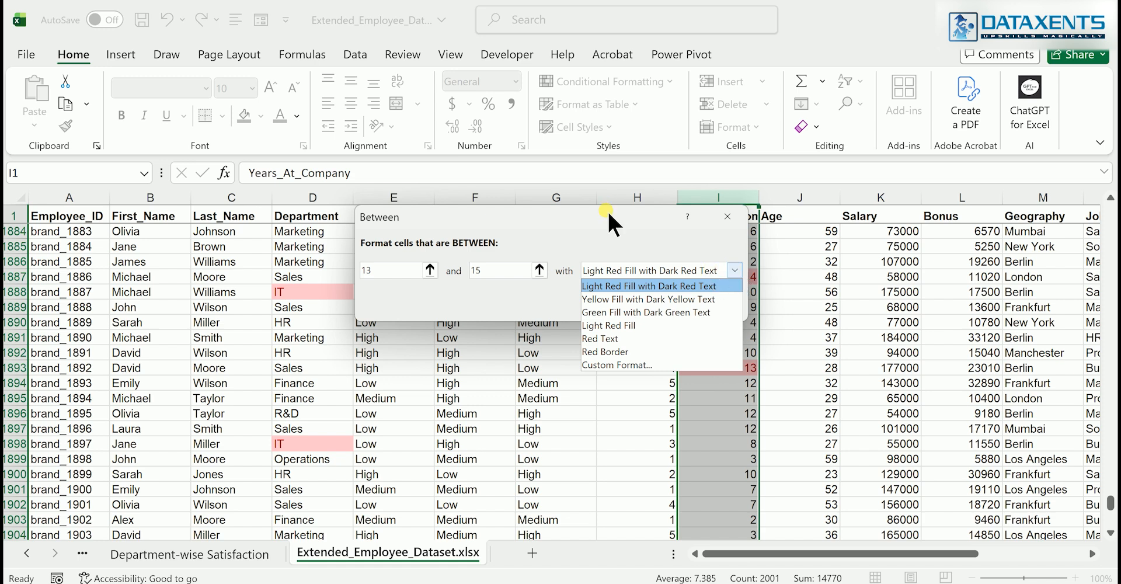
pyautogui.click(633, 310)
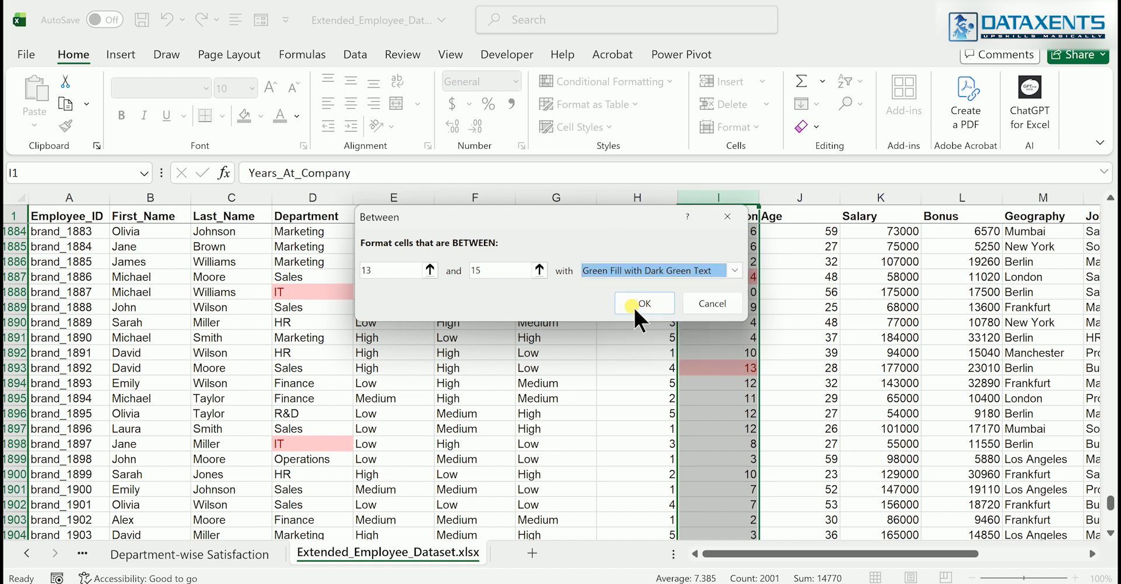
pyautogui.click(633, 306)
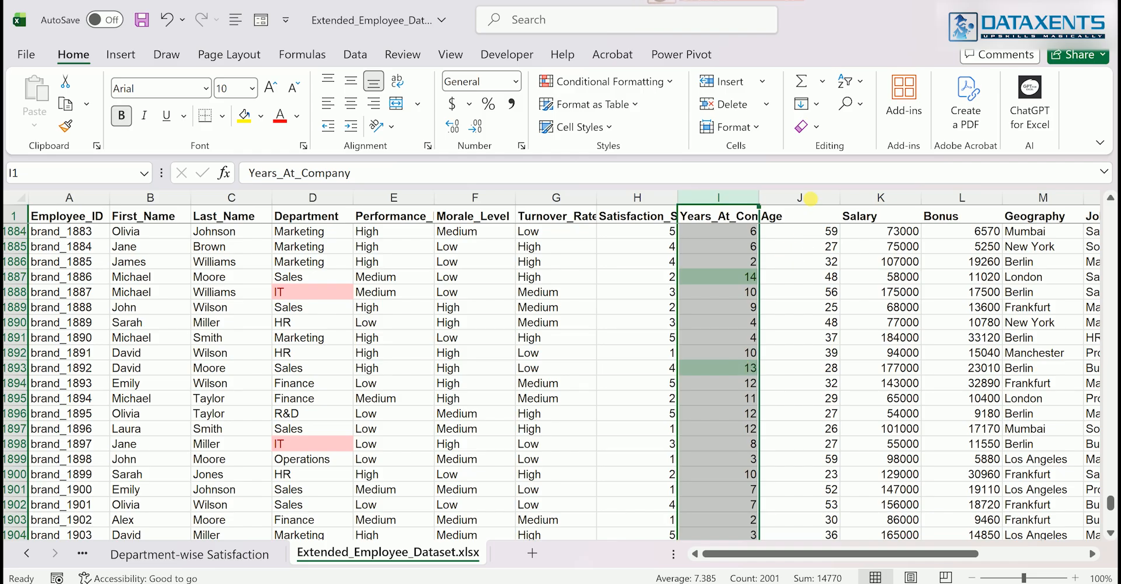
# Highlight values greater than 50 in the Age column with Yellow Fill with Dark Yellow Text
pyautogui.click(810, 198)
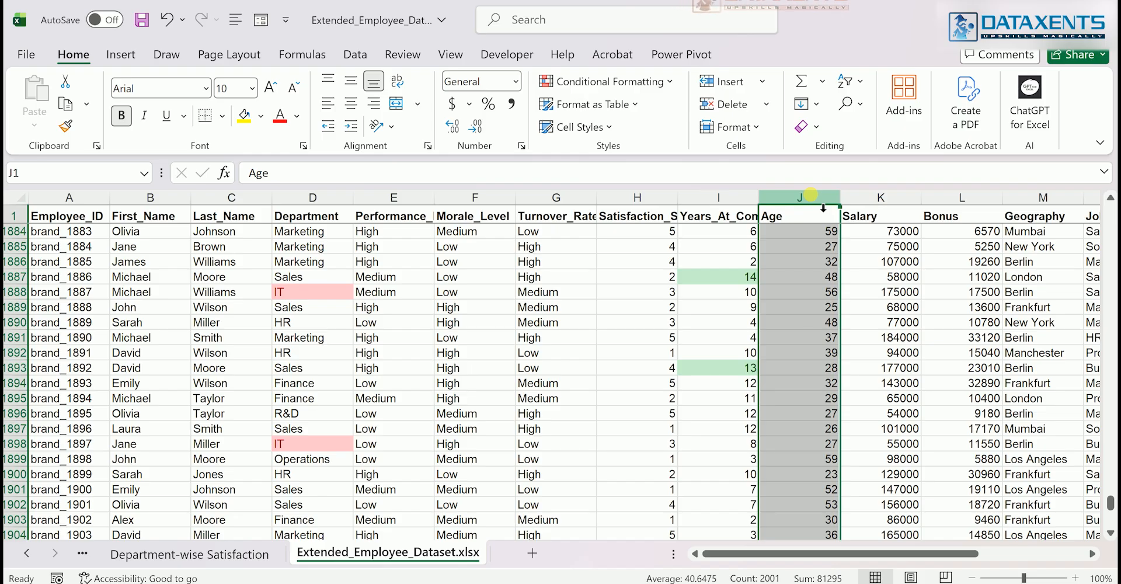
pyautogui.click(743, 231)
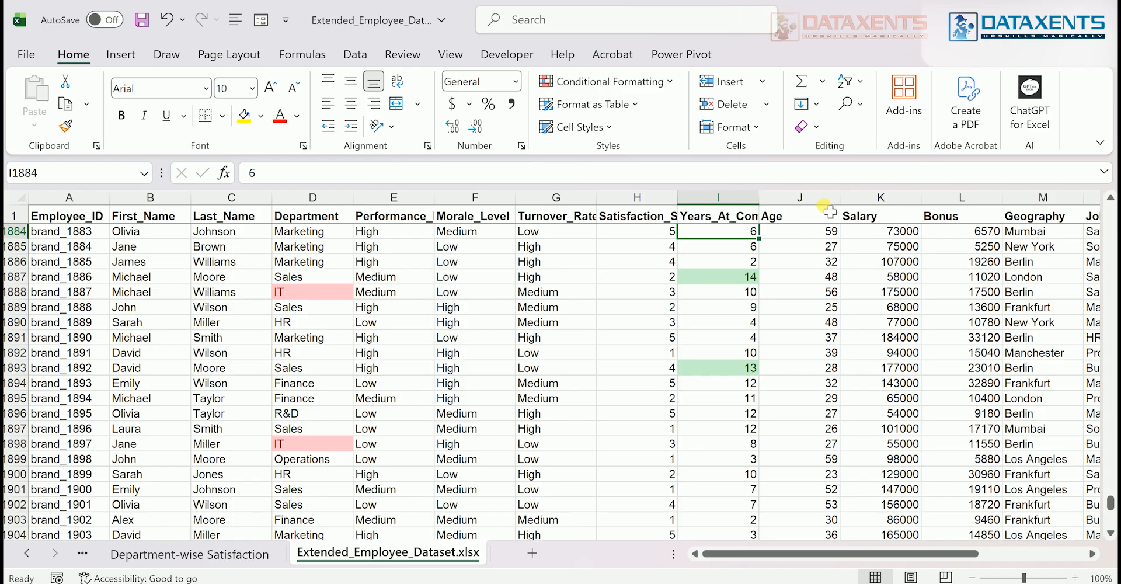
pyautogui.click(815, 197)
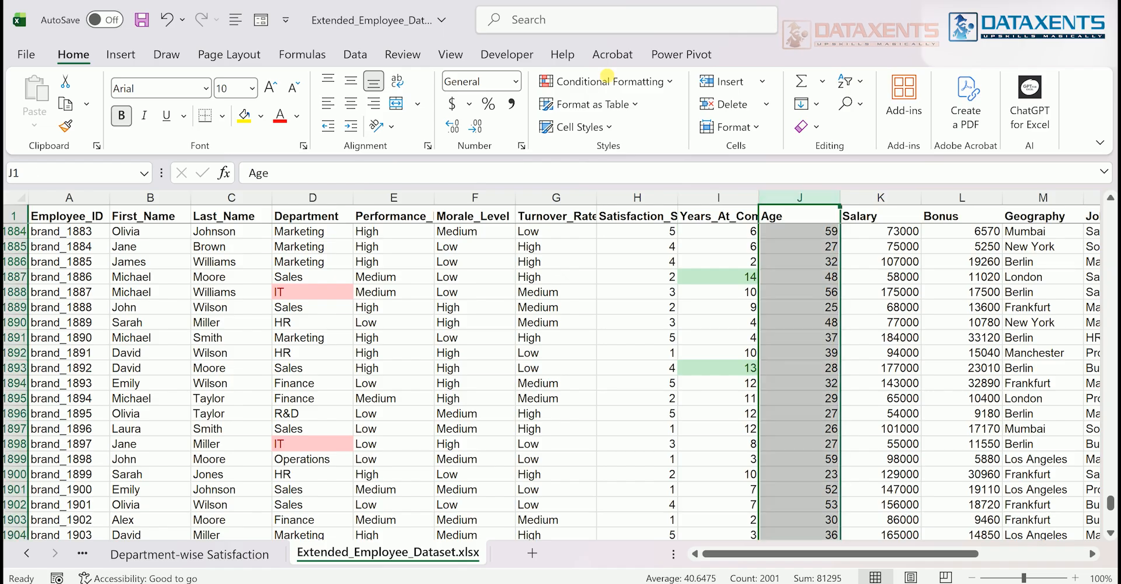
pyautogui.click(608, 76)
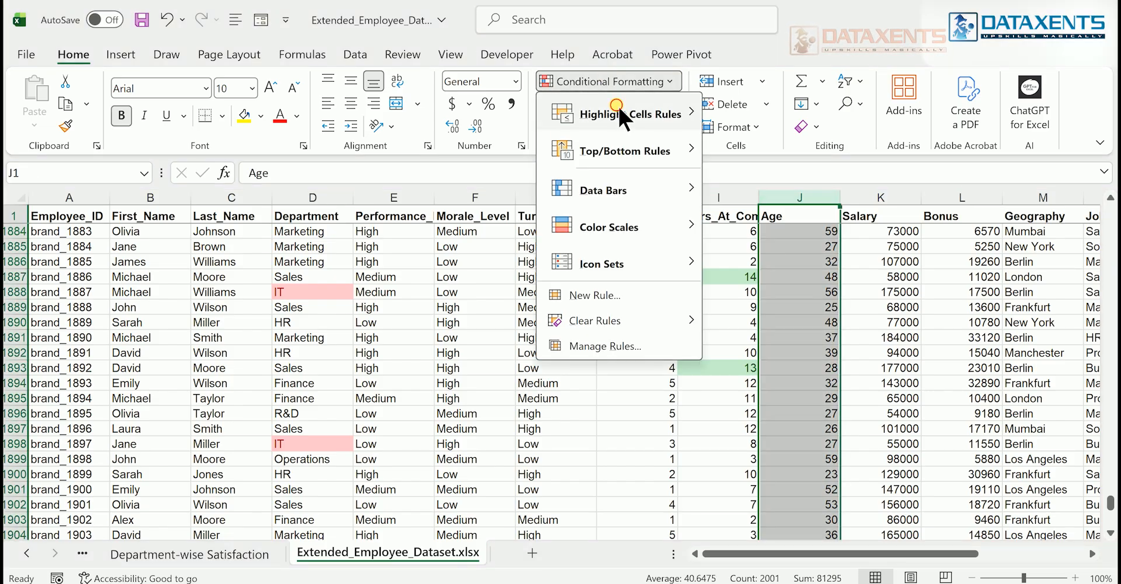
pyautogui.moveTo(618, 104)
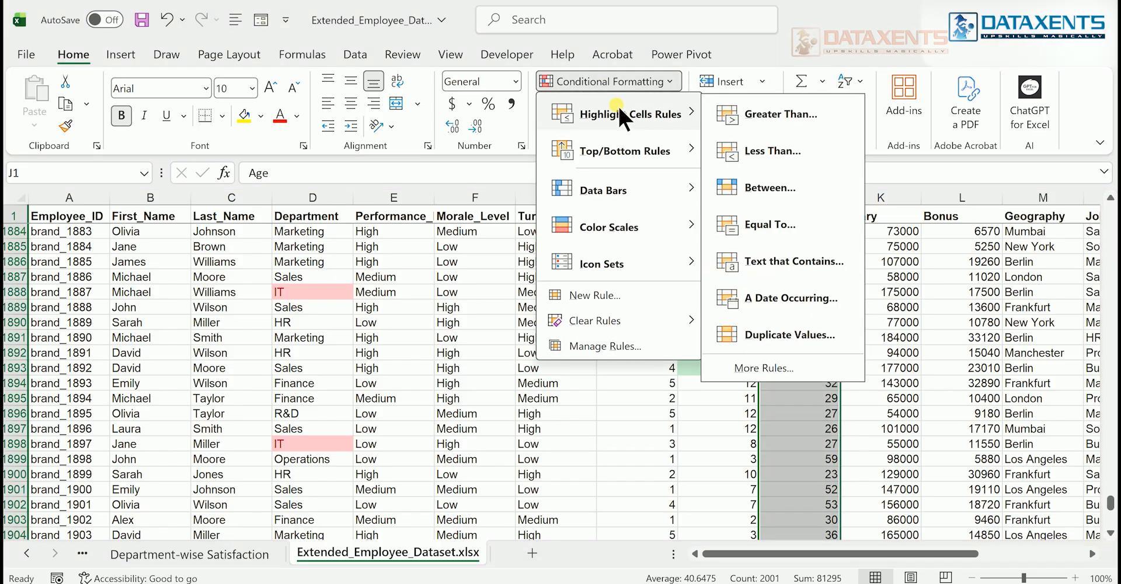
pyautogui.click(760, 114)
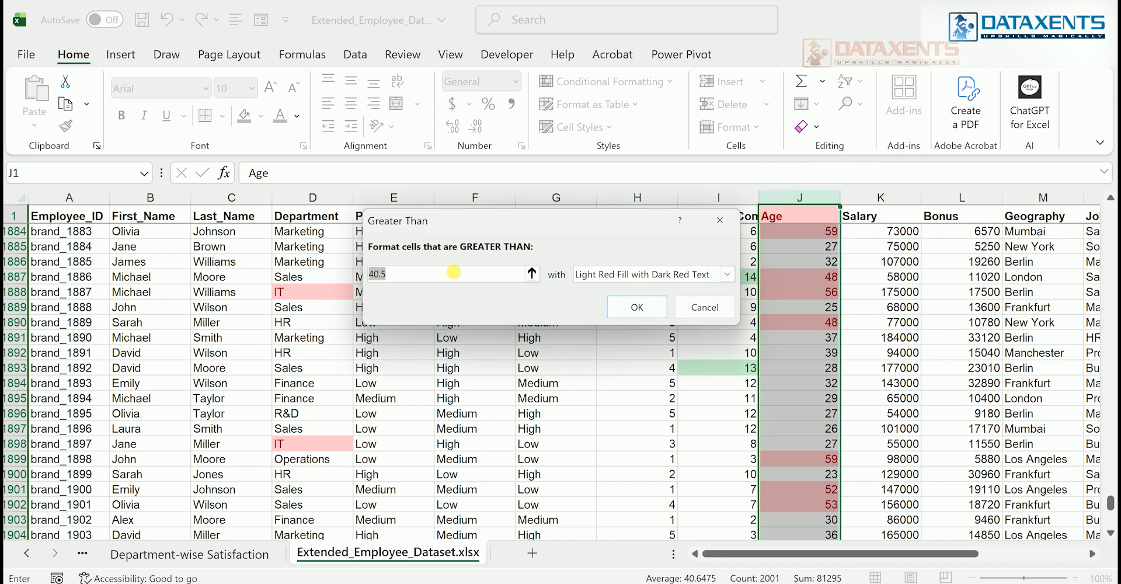
pyautogui.press('BackSpace')
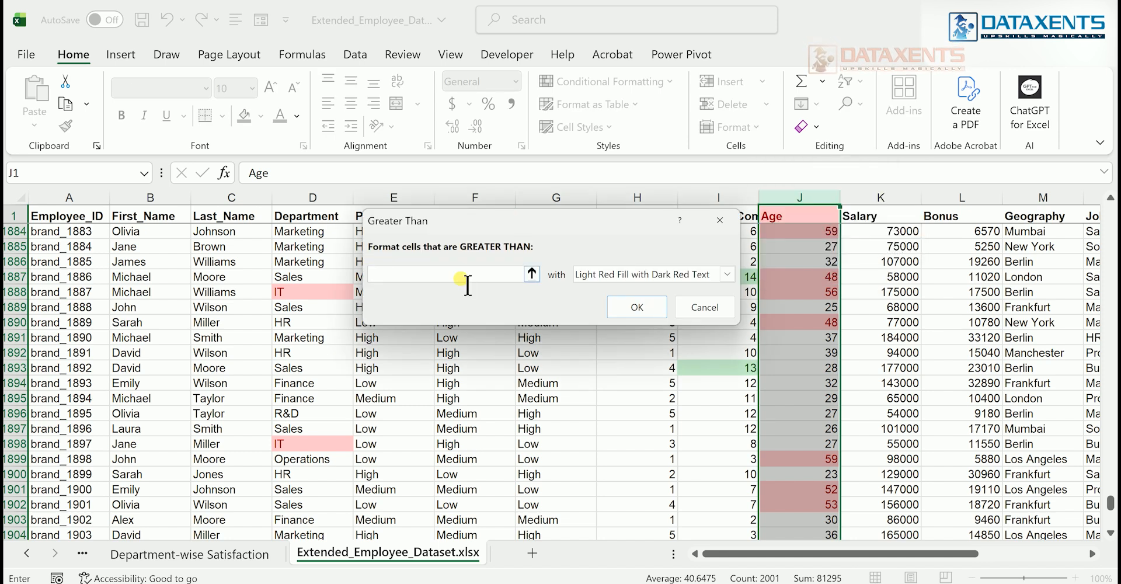
pyautogui.write('50')
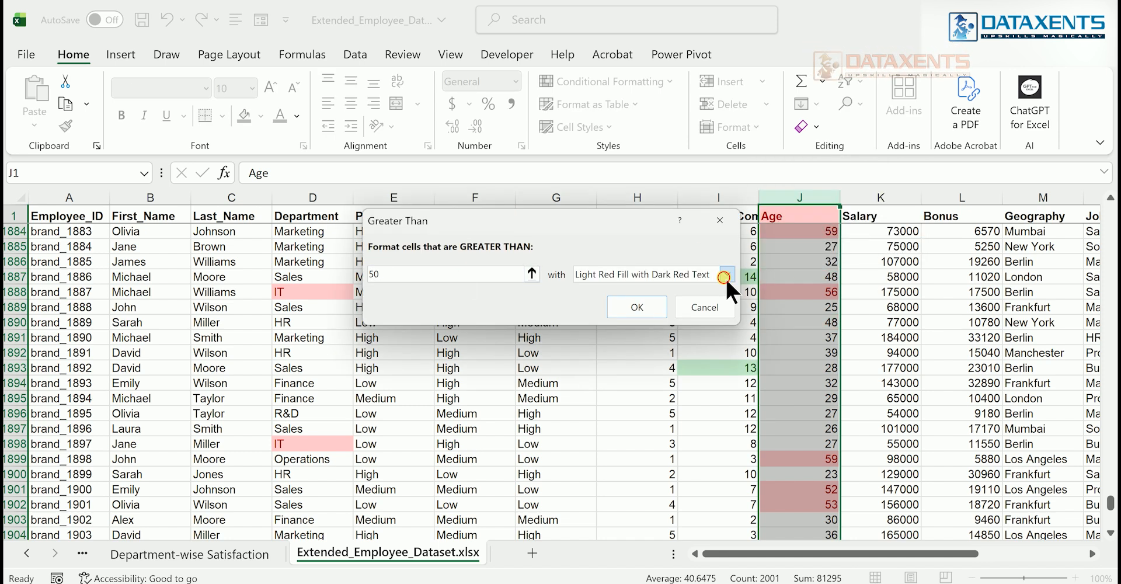
pyautogui.click(727, 274)
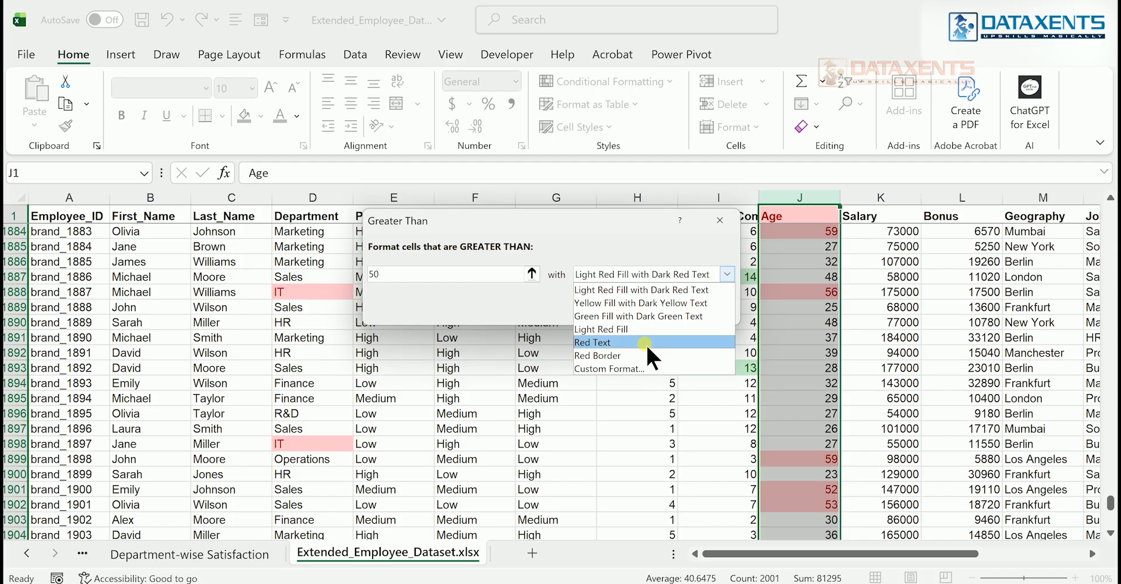
pyautogui.click(635, 302)
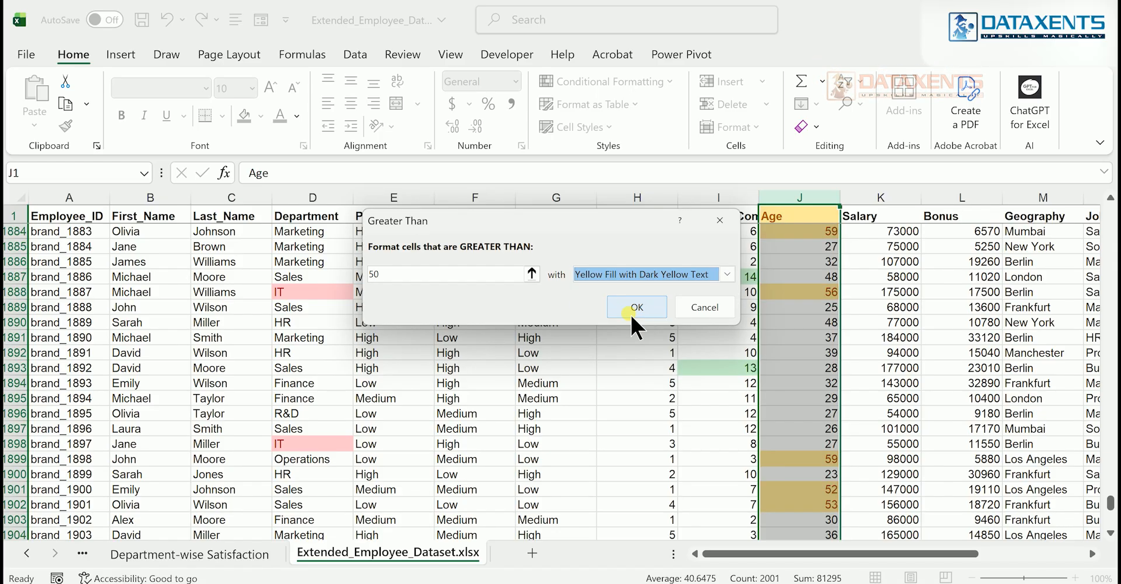
pyautogui.click(628, 313)
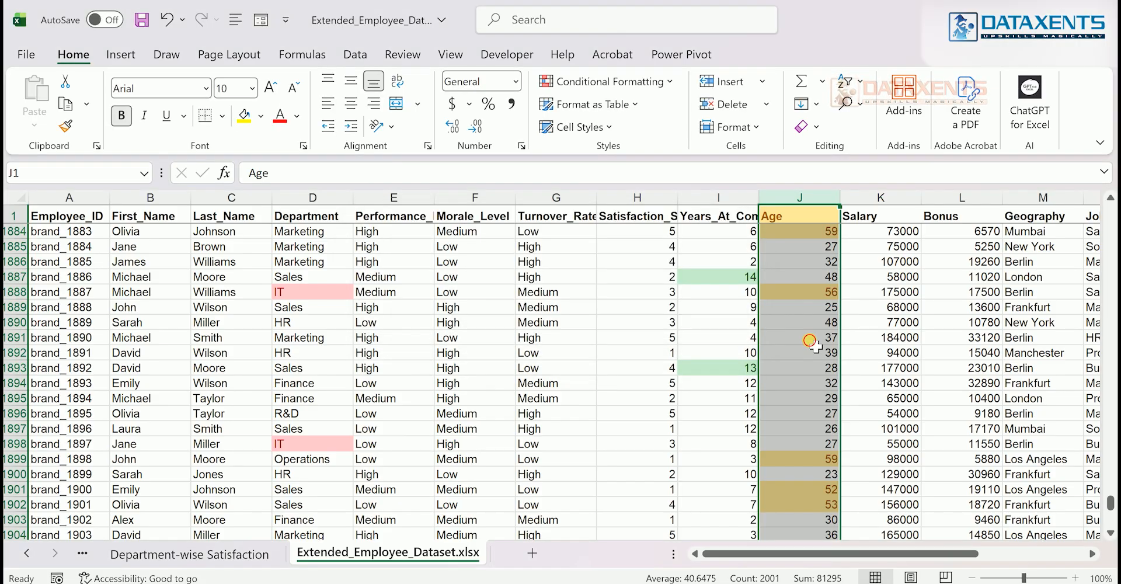
pyautogui.click(814, 345)
# Highlight the top 5 items in the Salary column with Light Red Fill with Dark Red Text
pyautogui.scroll(8, 813, 345)
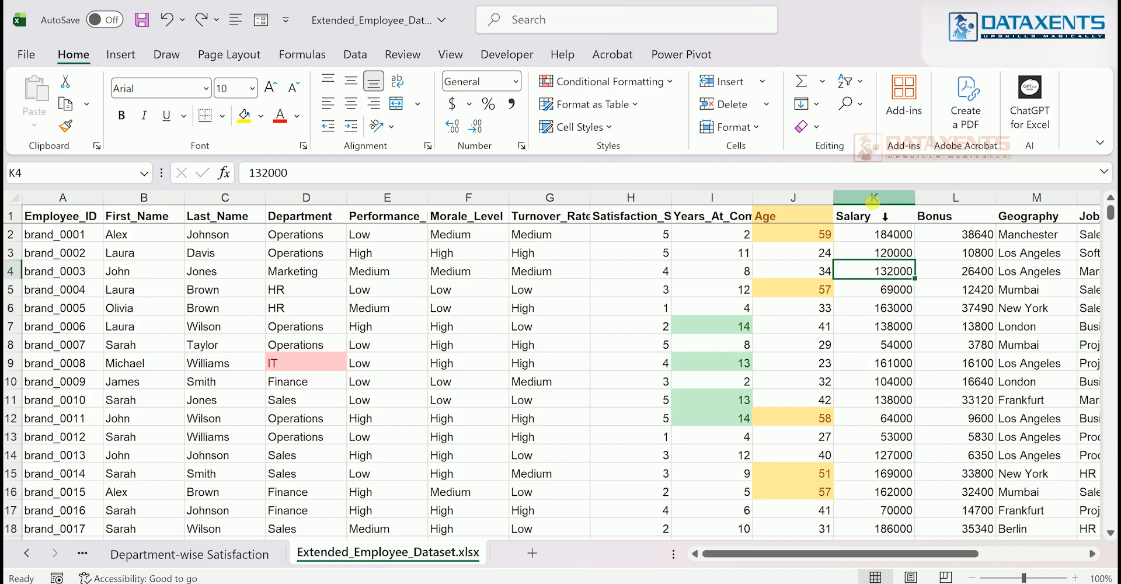
pyautogui.click(873, 198)
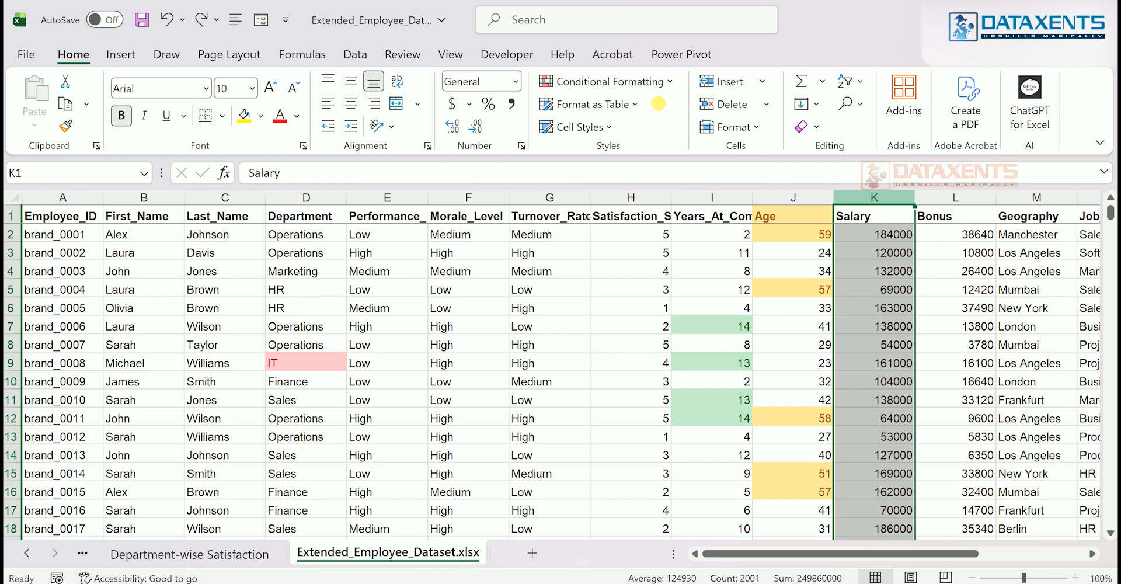
pyautogui.click(612, 82)
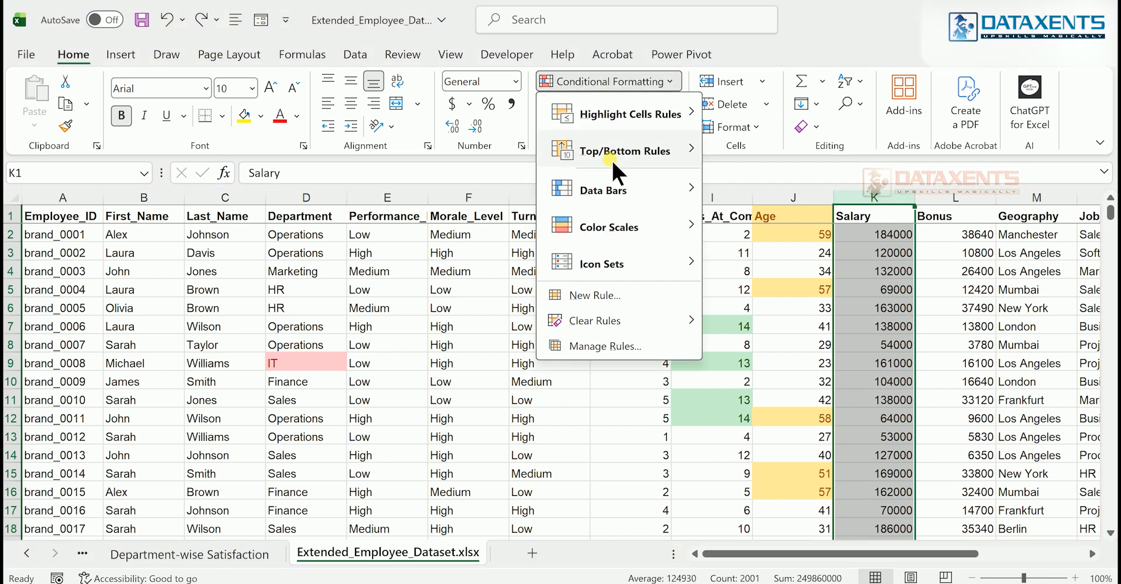
pyautogui.moveTo(613, 162)
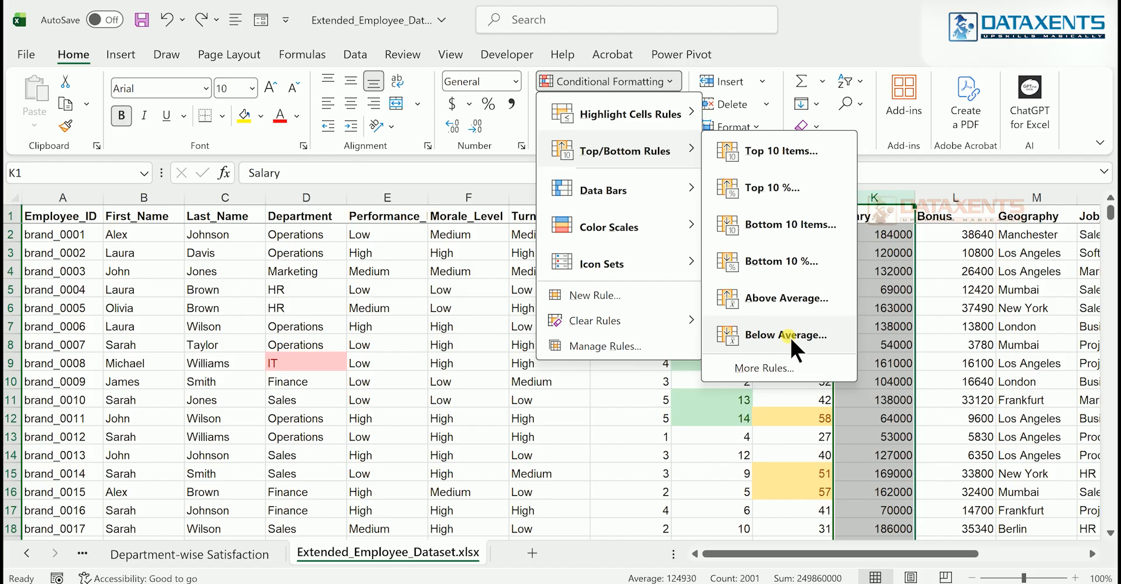
pyautogui.click(793, 152)
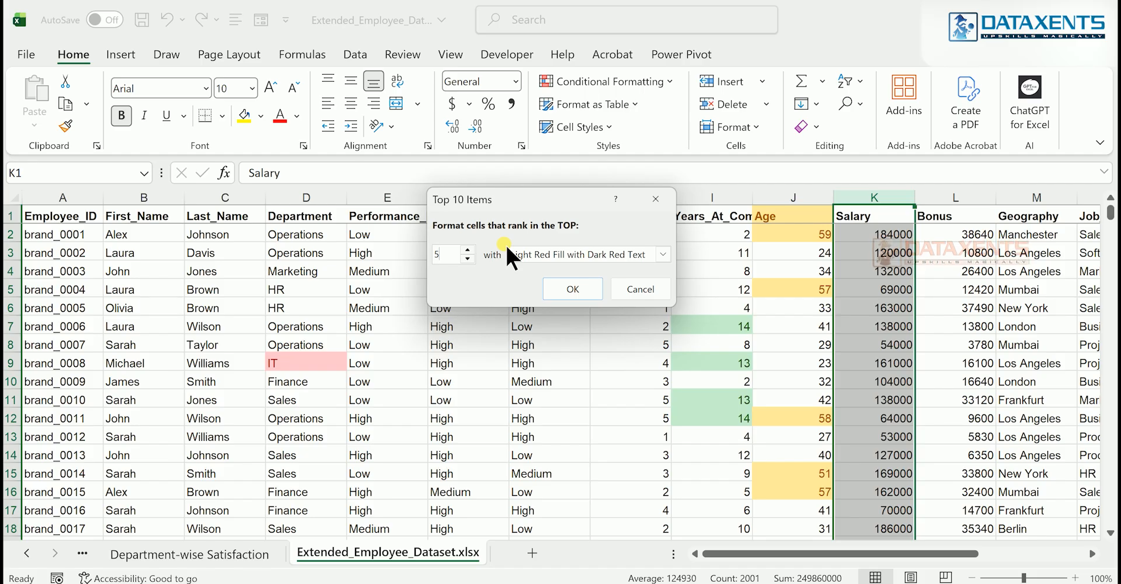
pyautogui.click(552, 290)
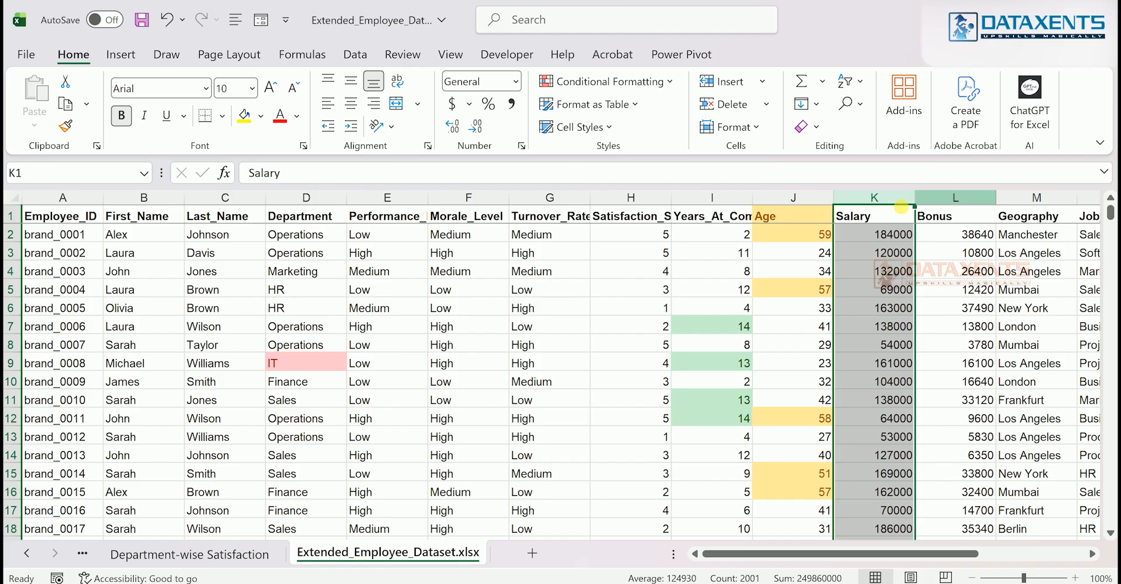
# Add a filter to the Salary column and sort it from largest to smallest, expanding the selection to the neighbouring data
pyautogui.hotkey('ctrl', 'shift', 'l')
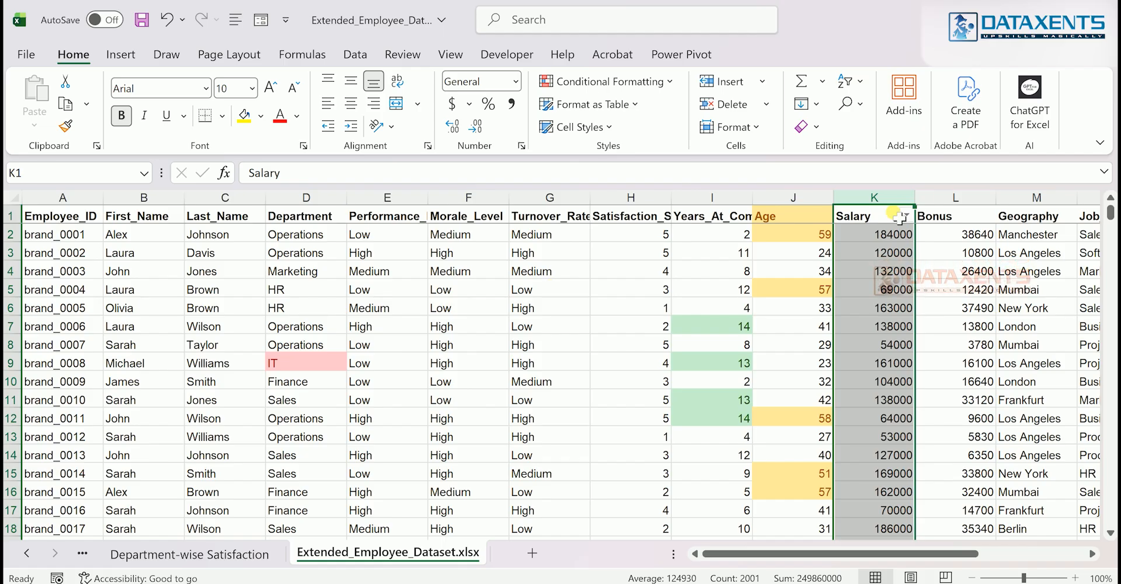
pyautogui.click(905, 215)
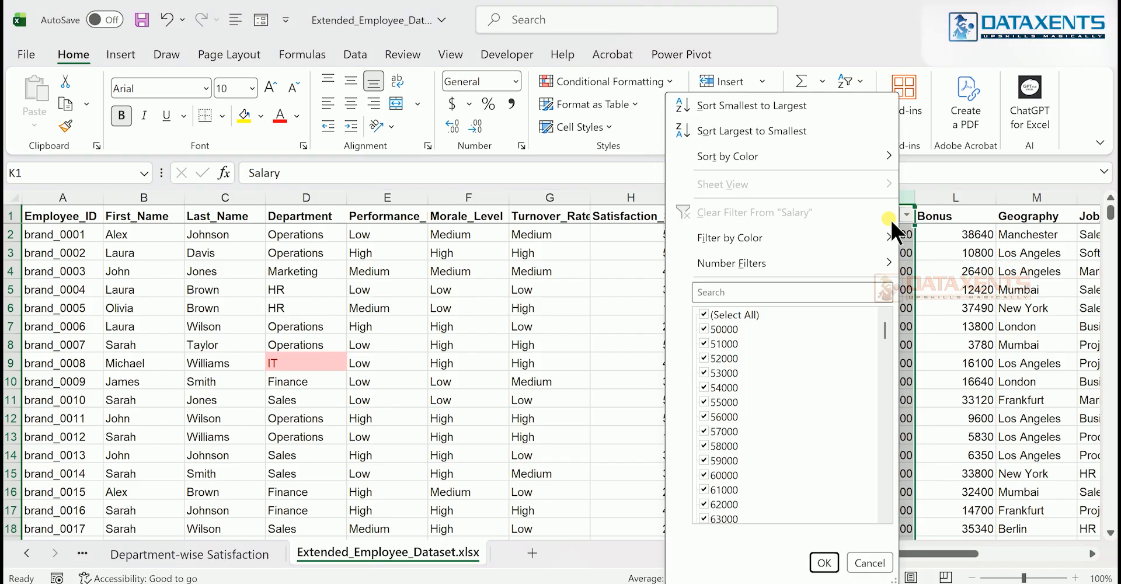
pyautogui.click(751, 127)
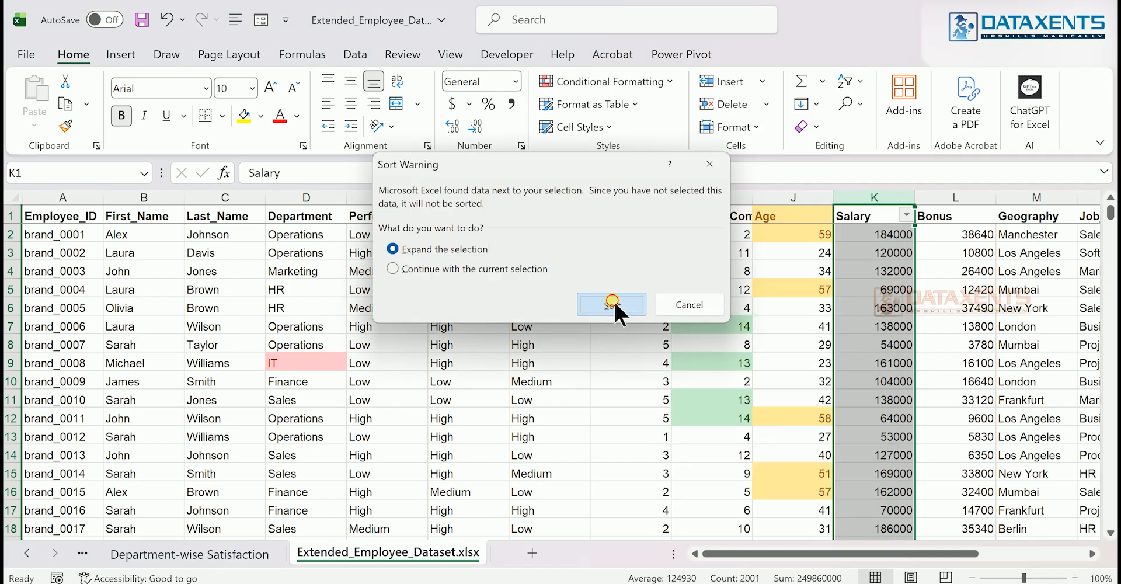
pyautogui.click(615, 300)
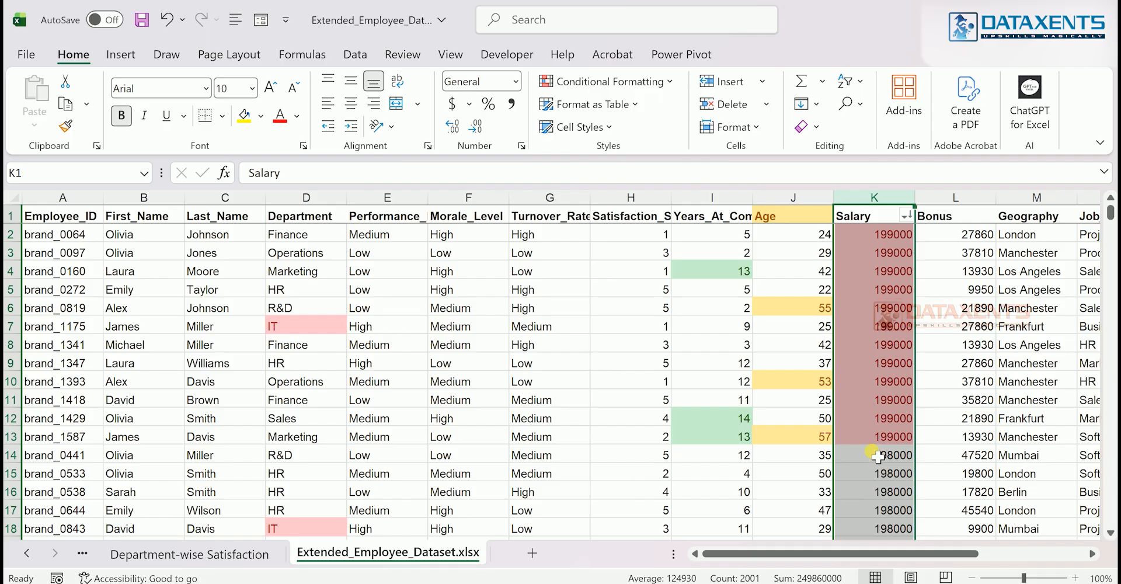
pyautogui.scroll(-1, 881, 436)
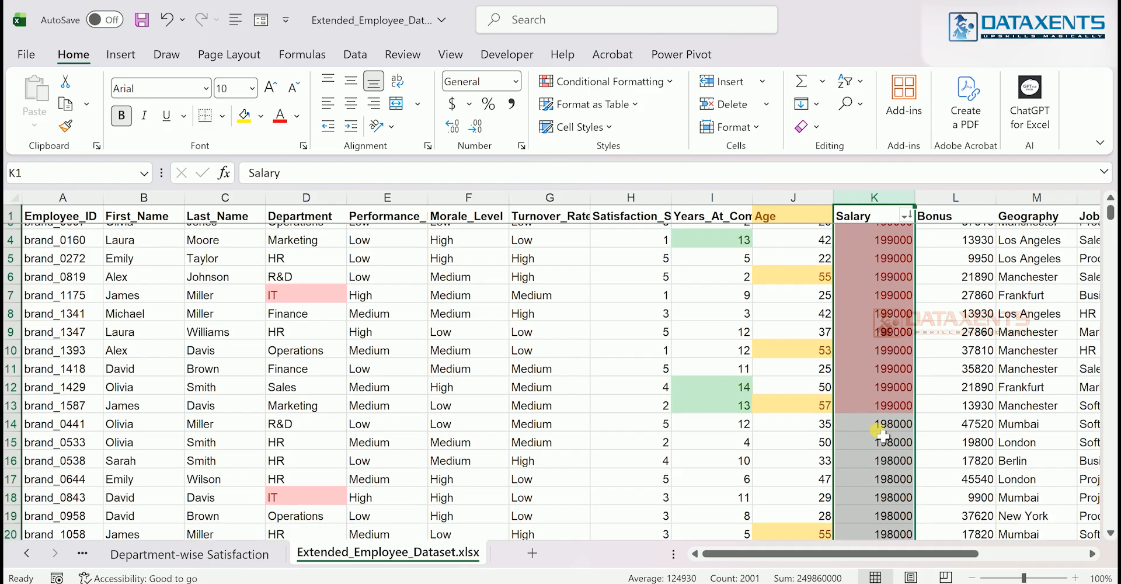
pyautogui.scroll(1, 882, 350)
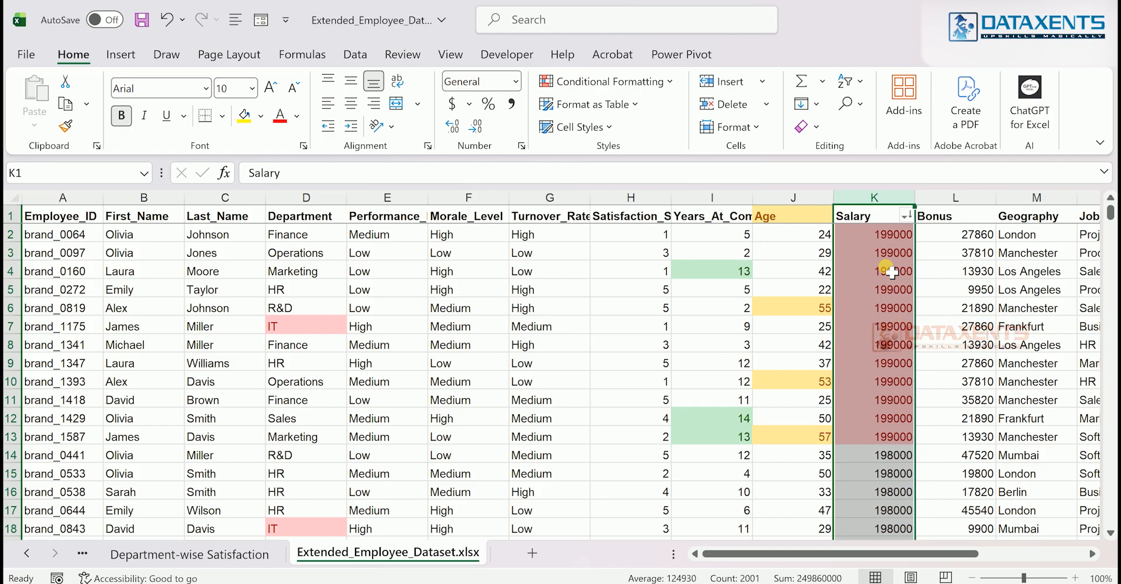
pyautogui.click(890, 240)
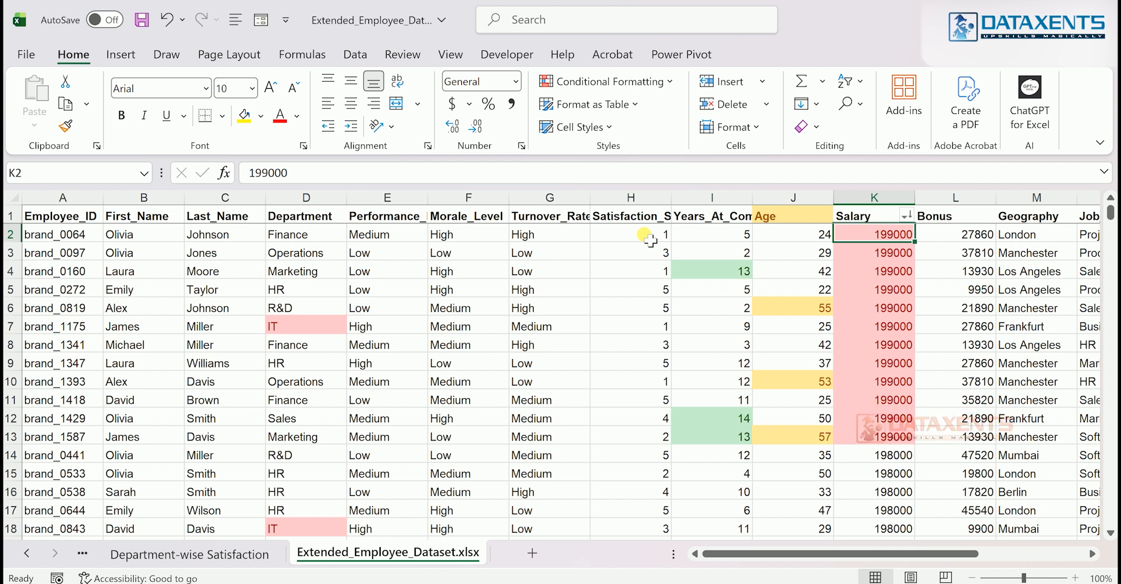
# Try light blue gradient-fill data bars on the Satisfaction_Score column and undo them
pyautogui.click(643, 219)
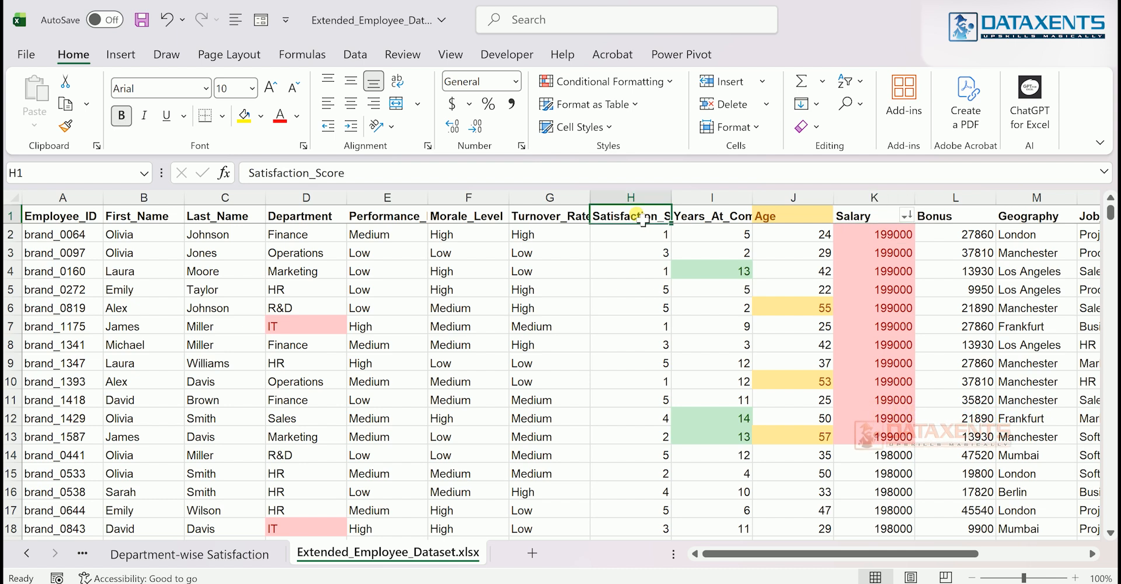
pyautogui.hotkey('ctrl', 'shift', 'Down')
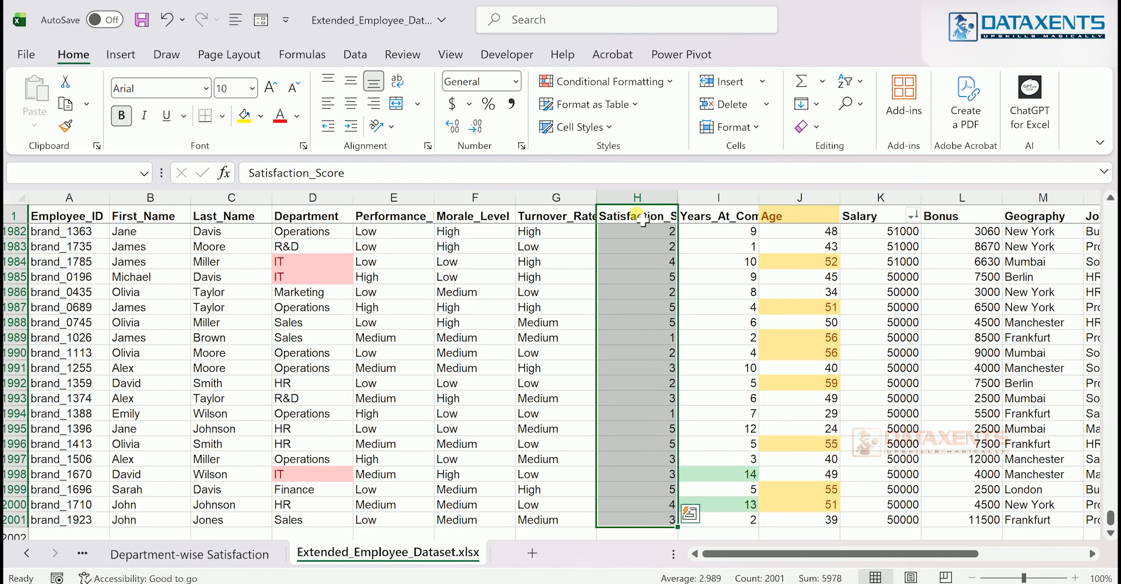
pyautogui.click(581, 89)
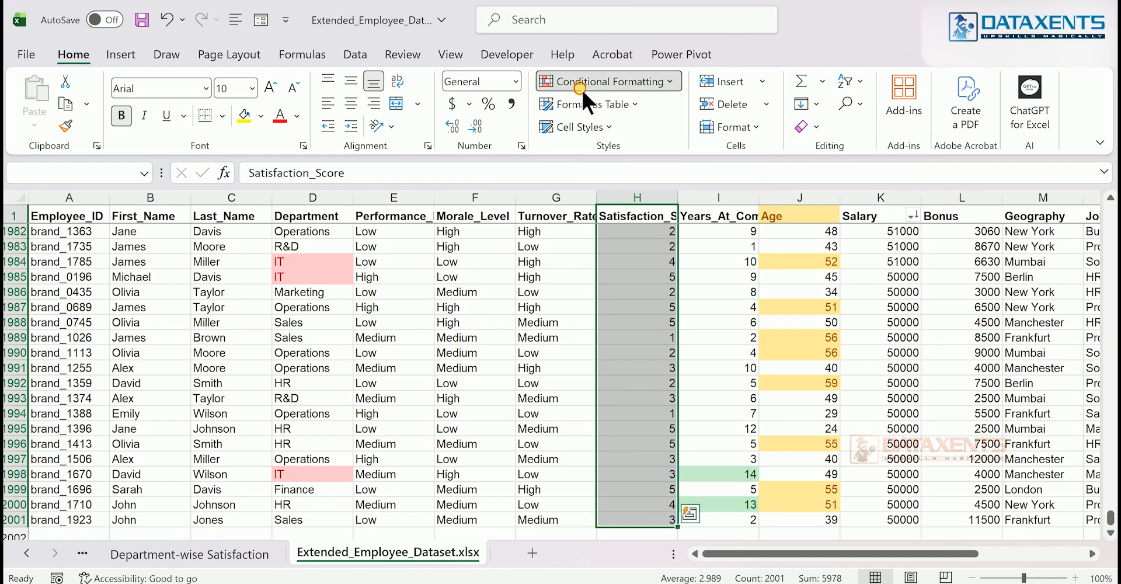
pyautogui.moveTo(596, 189)
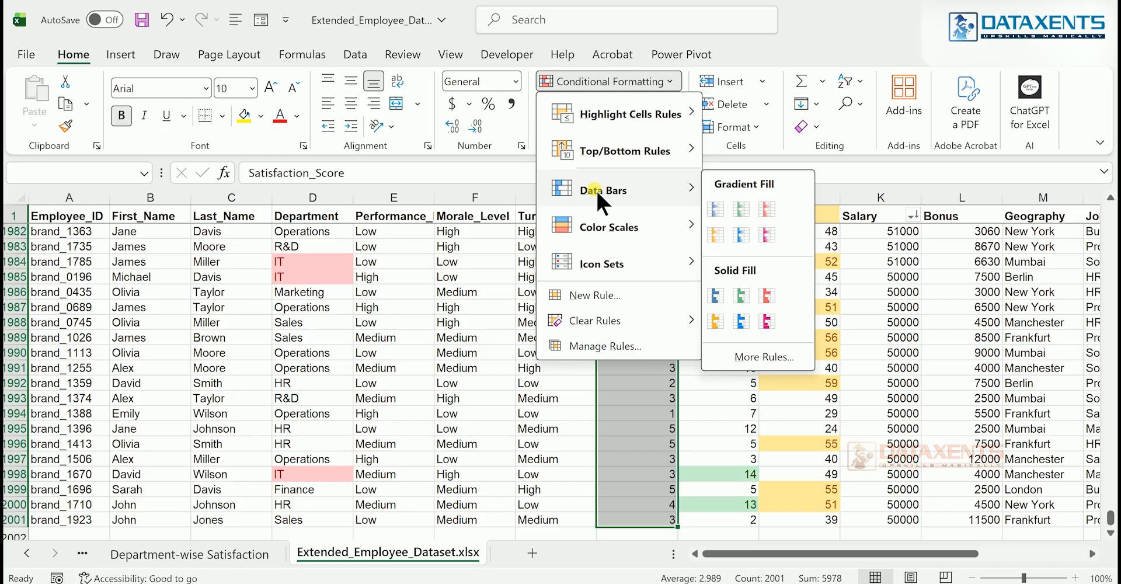
pyautogui.click(741, 233)
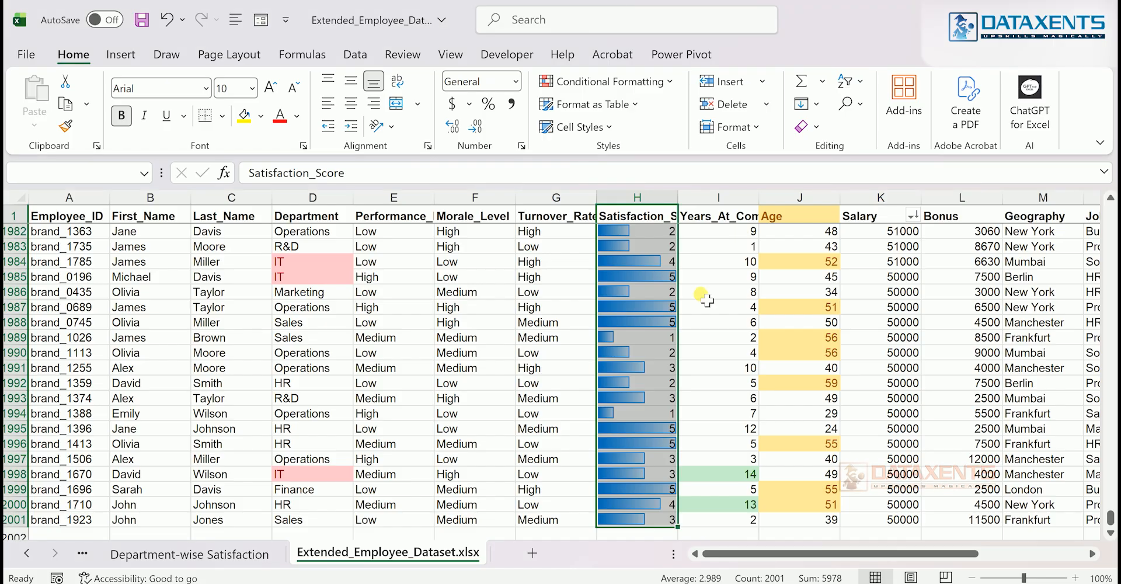
pyautogui.scroll(1, 694, 317)
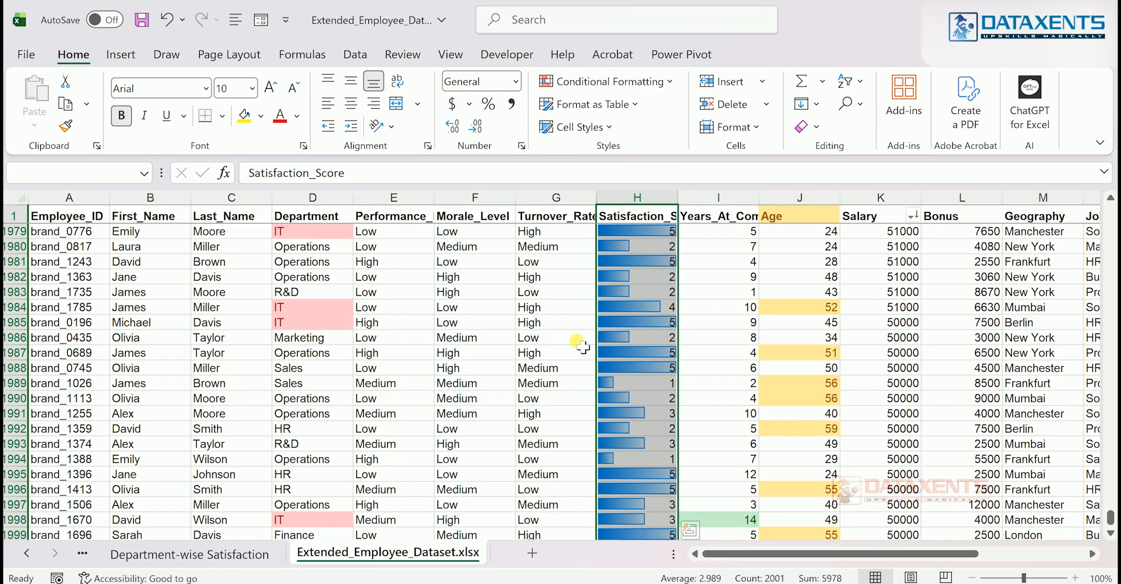
pyautogui.click(669, 350)
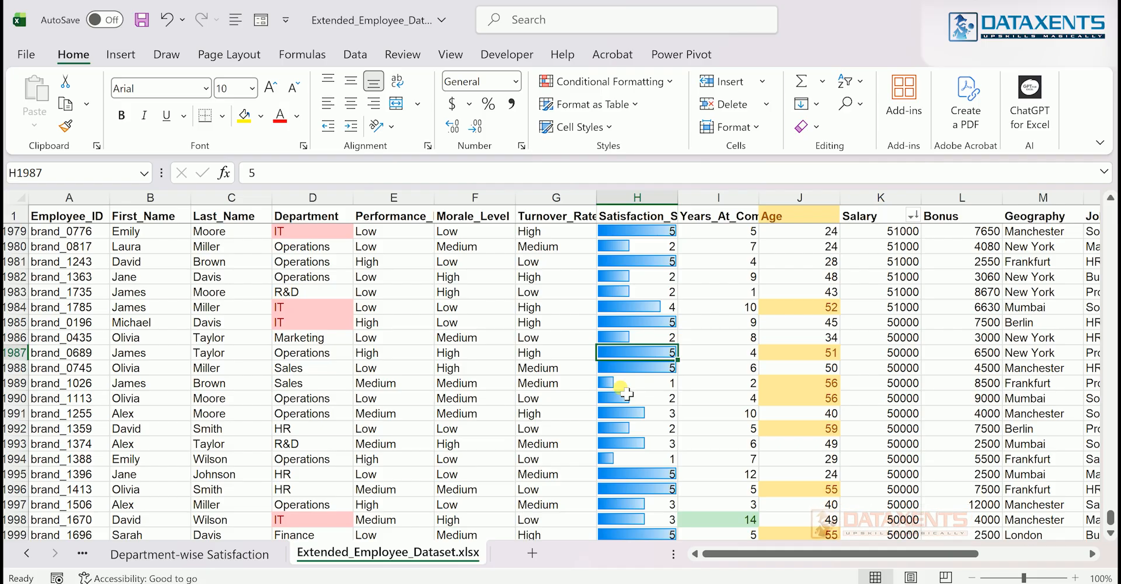
pyautogui.hotkey('ctrl', 'z')
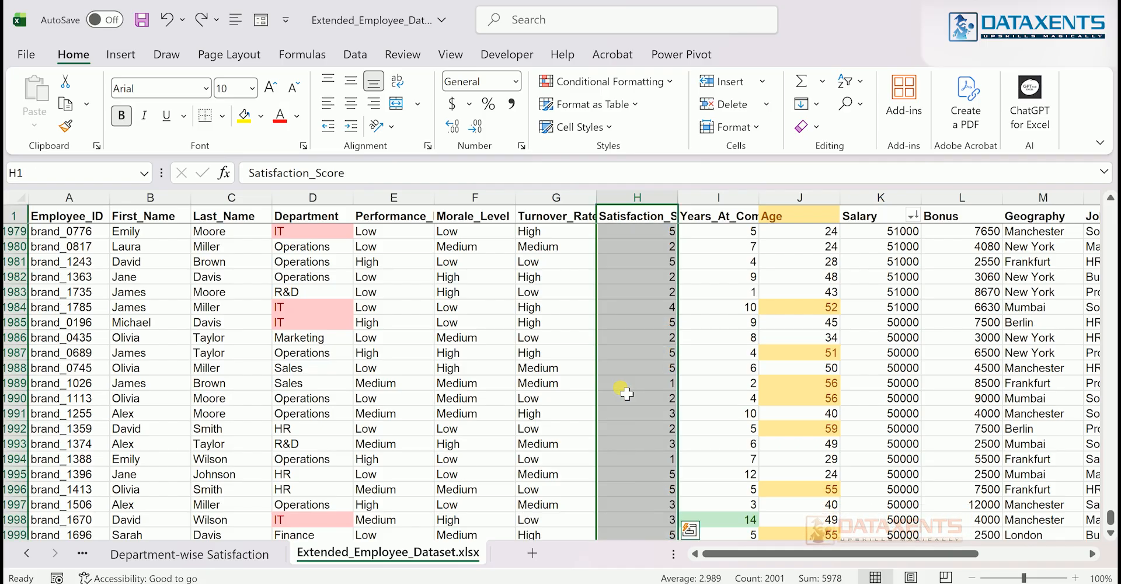
# Try the Green - Yellow - Red Color Scale on the Satisfaction_Score column and undo it
pyautogui.click(669, 82)
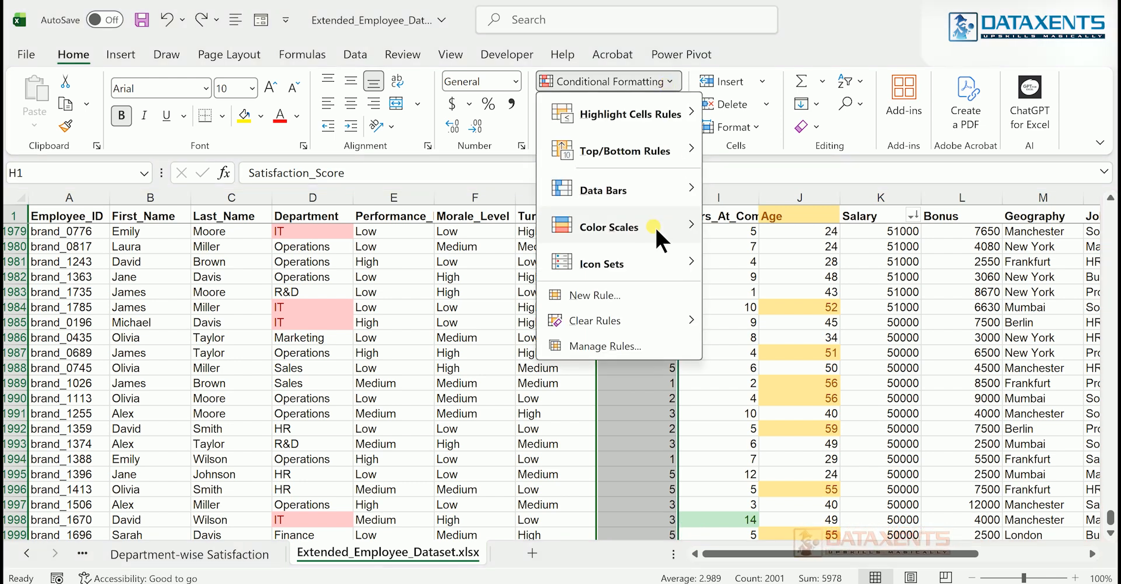
pyautogui.moveTo(663, 227)
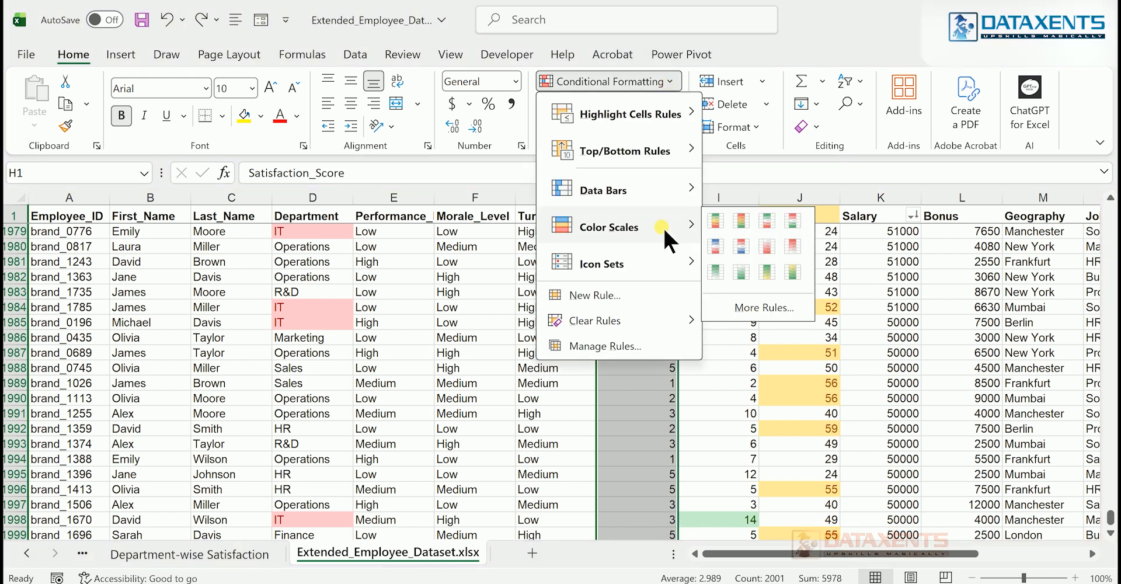
pyautogui.click(713, 225)
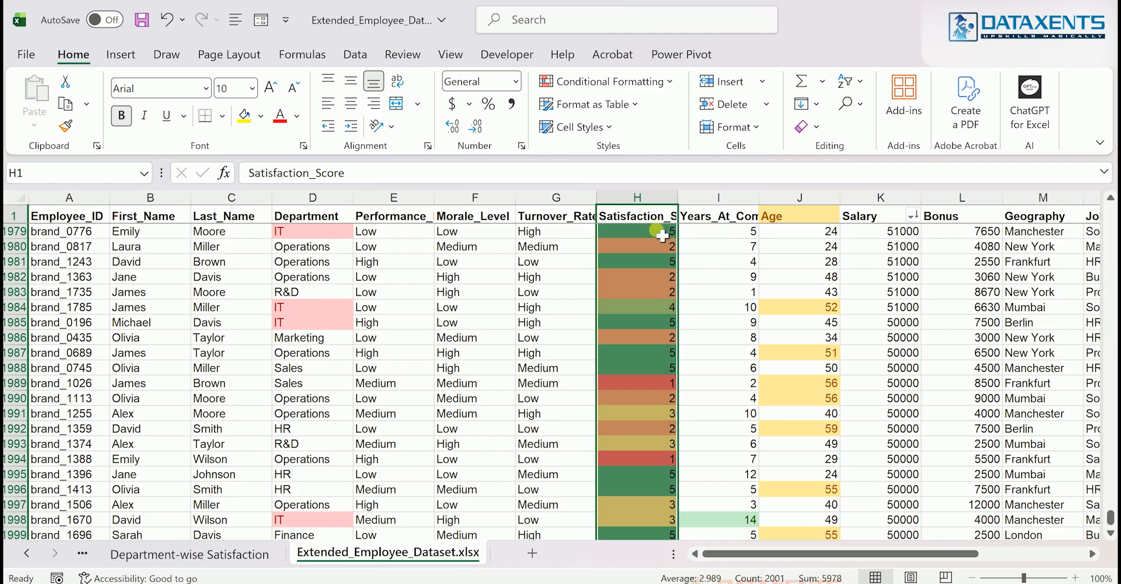
pyautogui.hotkey('ctrl', 'z')
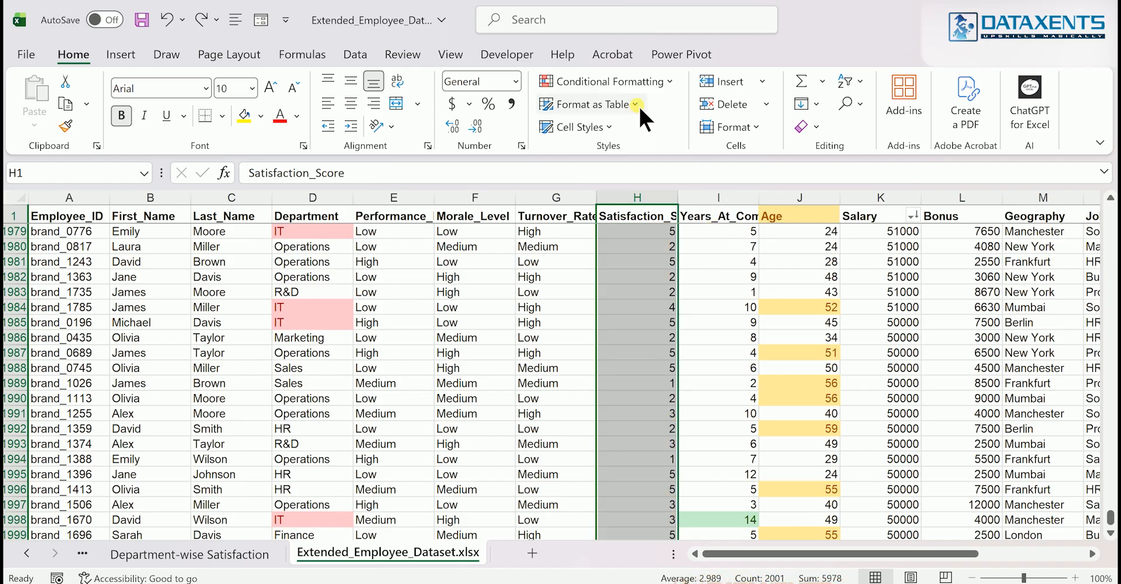
# Try the rimmed three traffic lights icon set on the Satisfaction_Score column and undo it
pyautogui.click(665, 80)
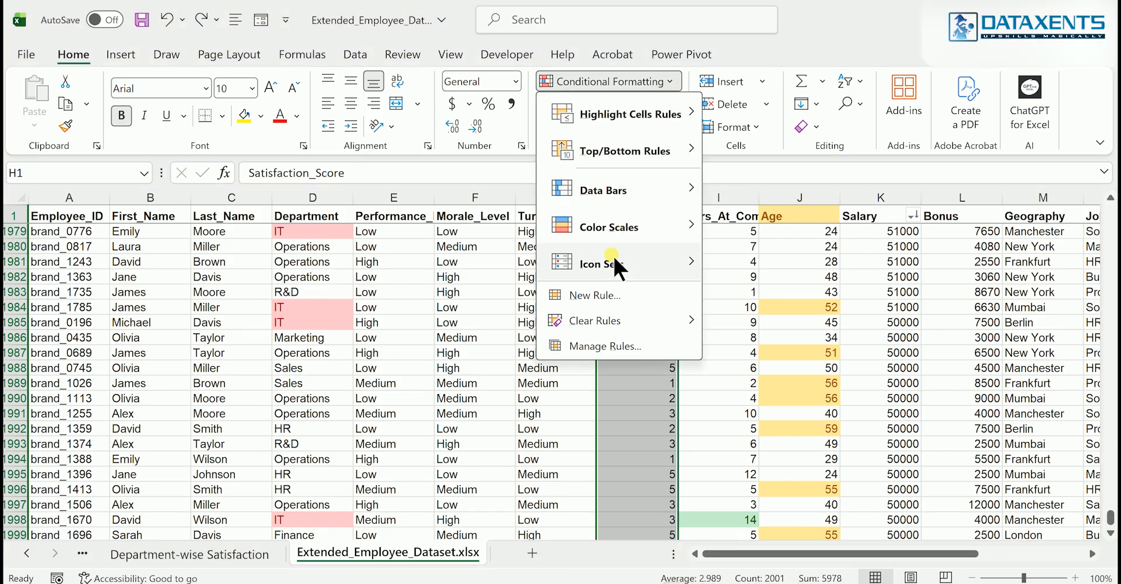
pyautogui.moveTo(613, 263)
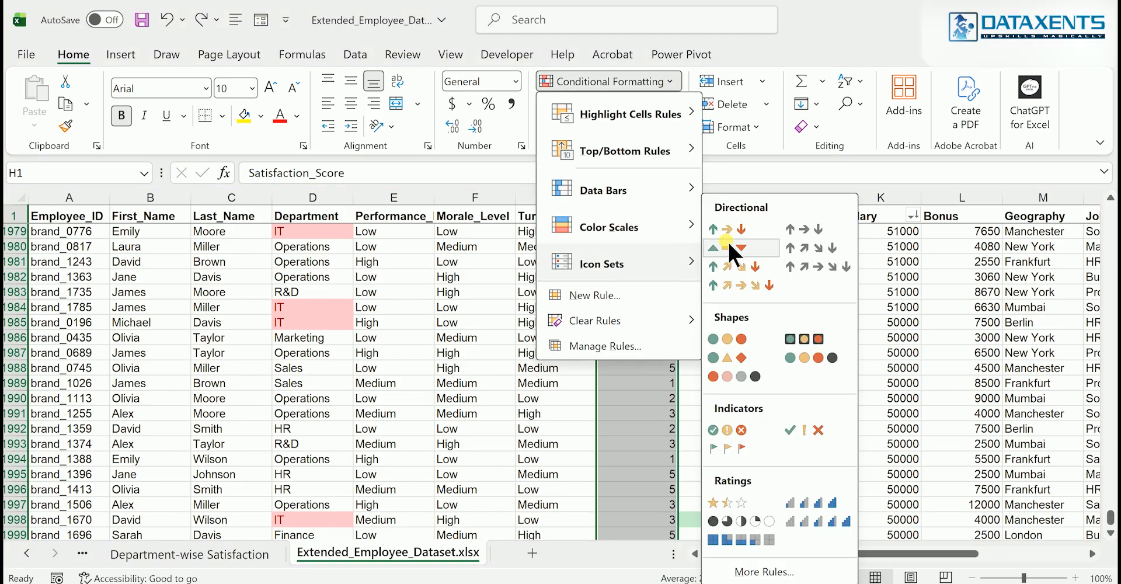
pyautogui.click(815, 331)
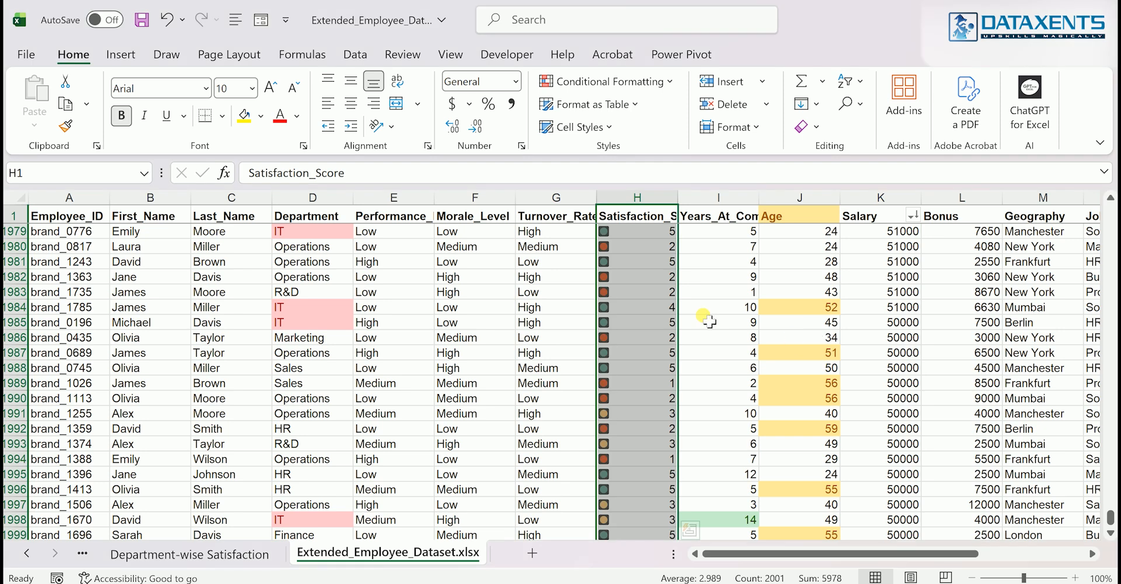
pyautogui.click(670, 324)
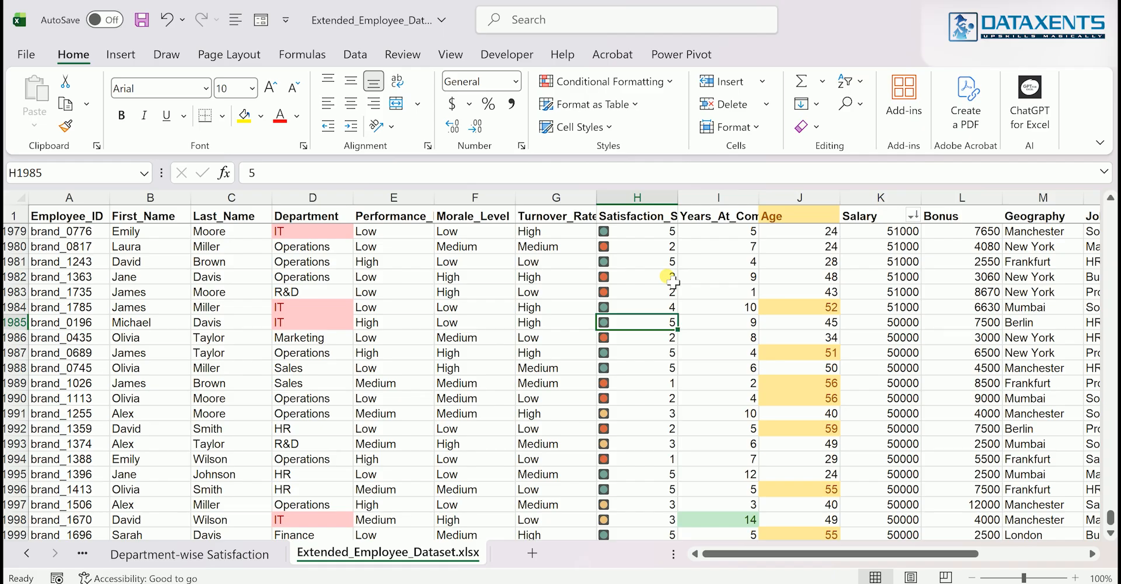
pyautogui.hotkey('ctrl', 'z')
pyautogui.click(624, 312)
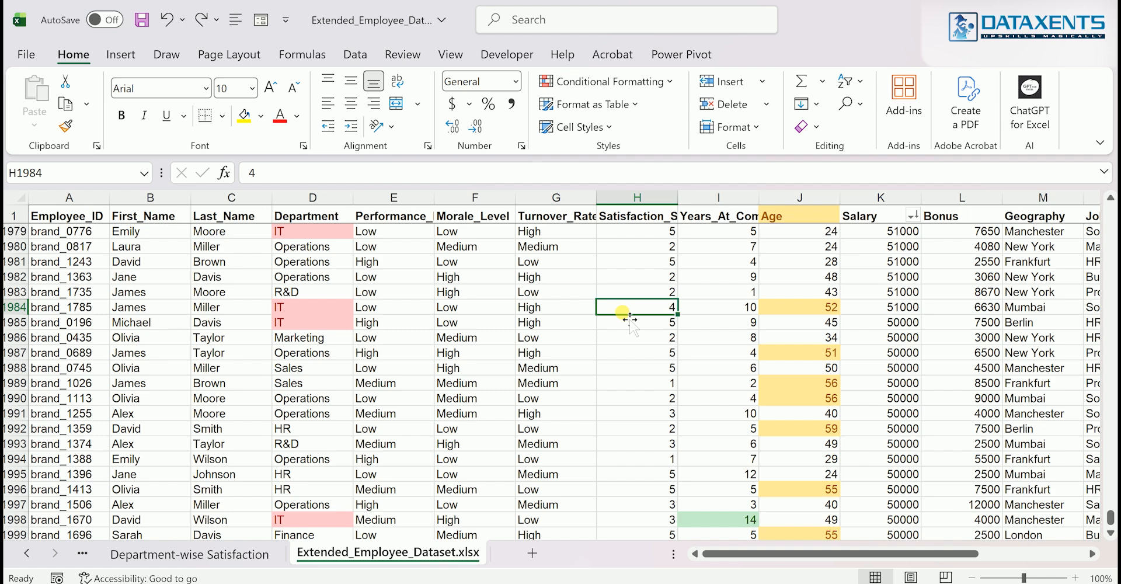
# Select the data from the First_Name header through the last Working_Status row and start a new formula-based conditional formatting rule
pyautogui.scroll(3, 625, 315)
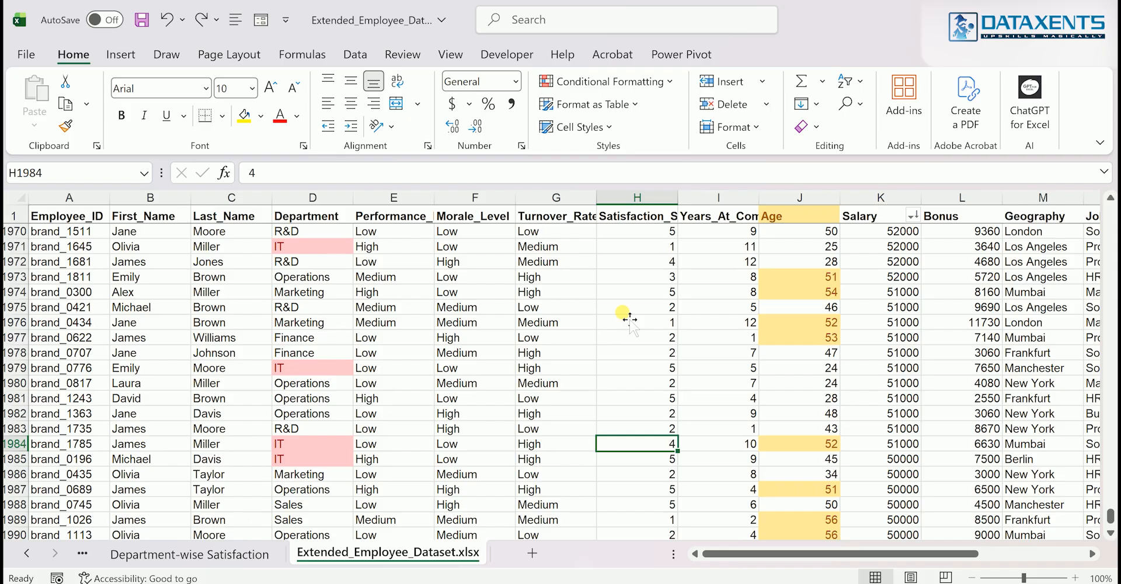
pyautogui.hscroll(3, 832, 350)
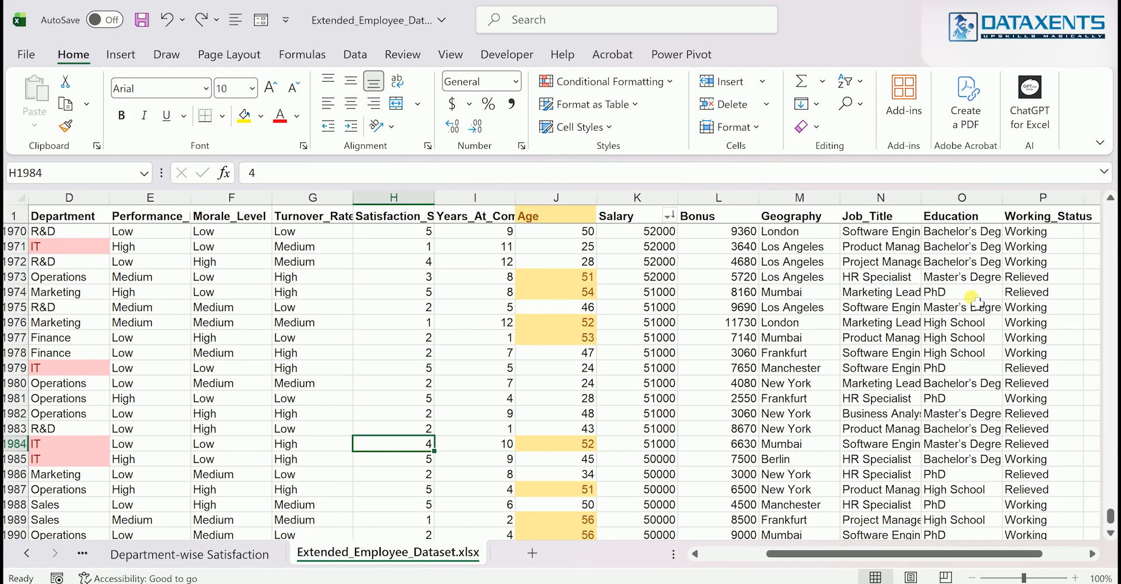
pyautogui.hscroll(-2, 769, 376)
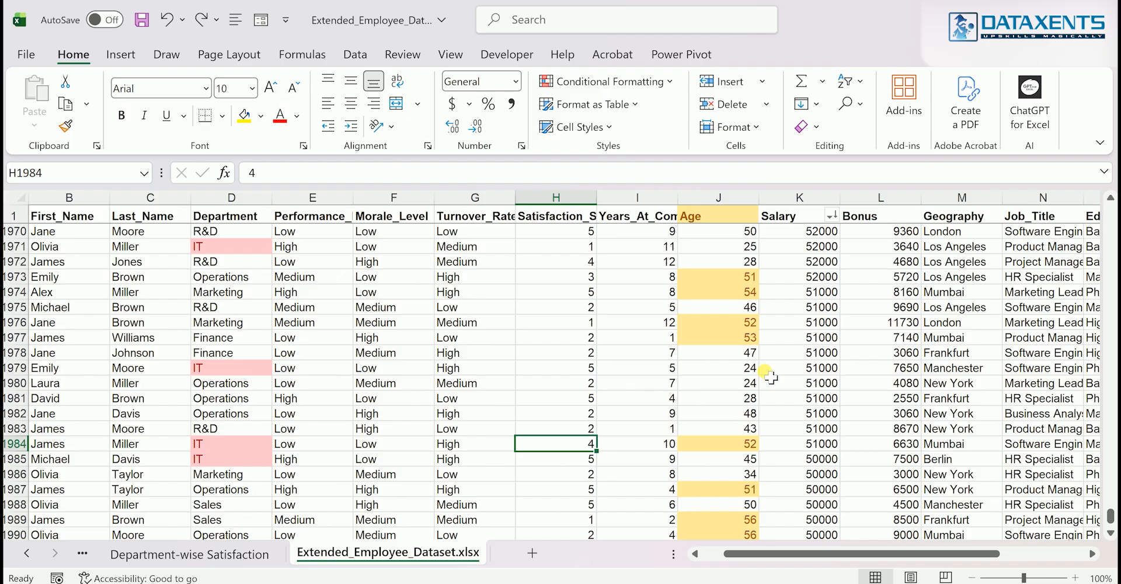
pyautogui.click(99, 219)
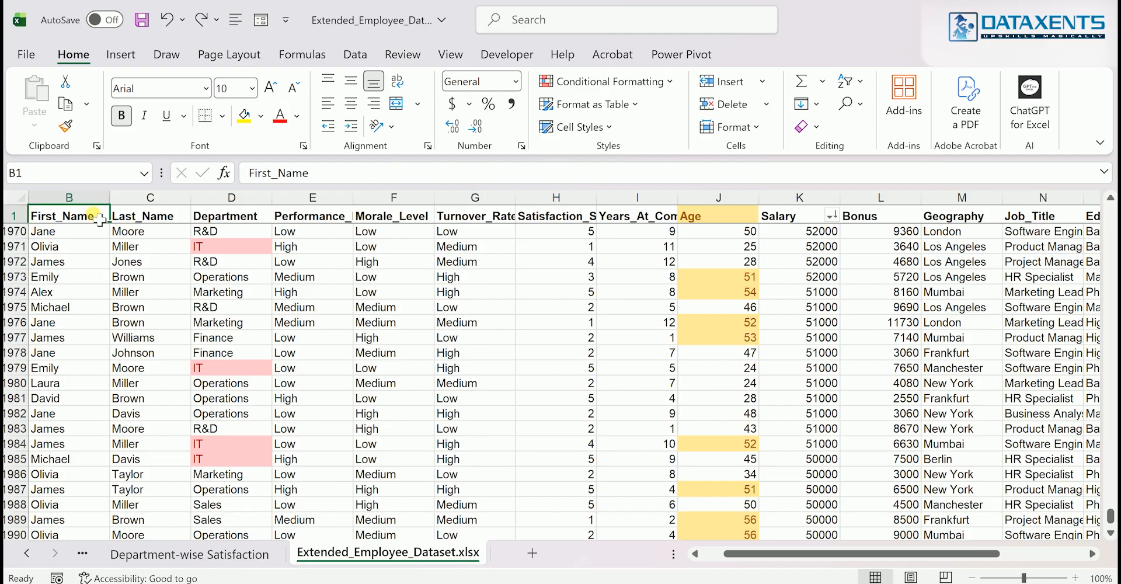
pyautogui.hotkey('ctrl', 'shift', 'Right')
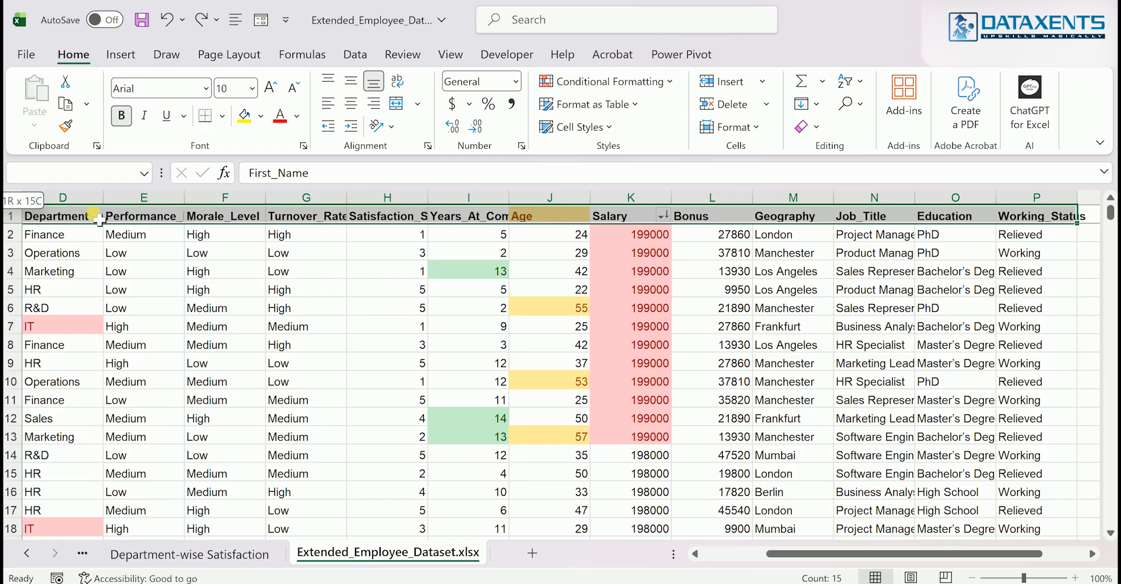
pyautogui.hotkey('ctrl', 'shift', 'Down')
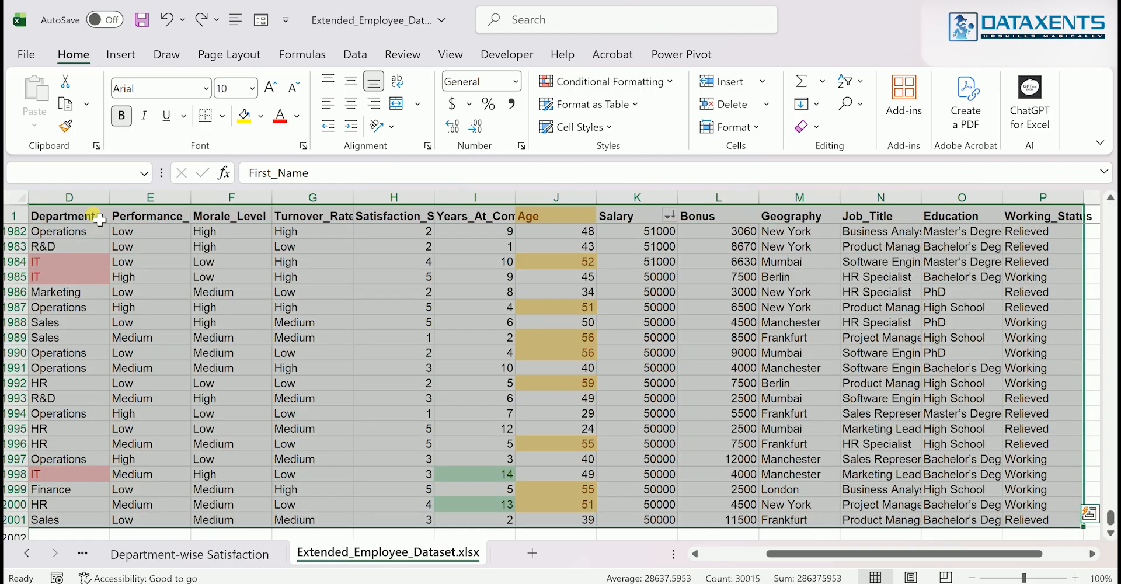
pyautogui.click(589, 82)
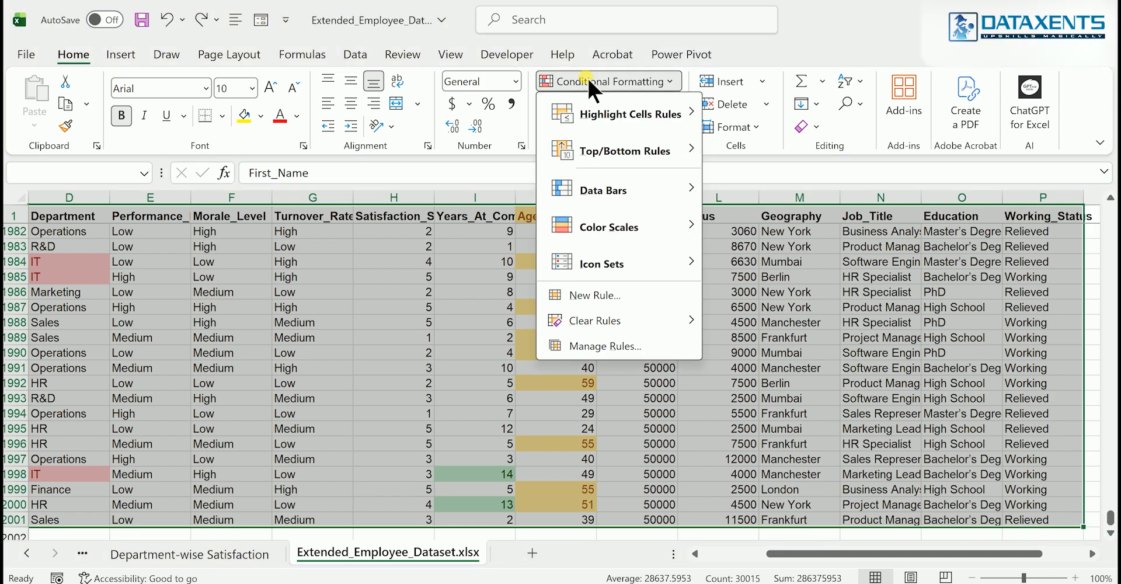
pyautogui.click(605, 296)
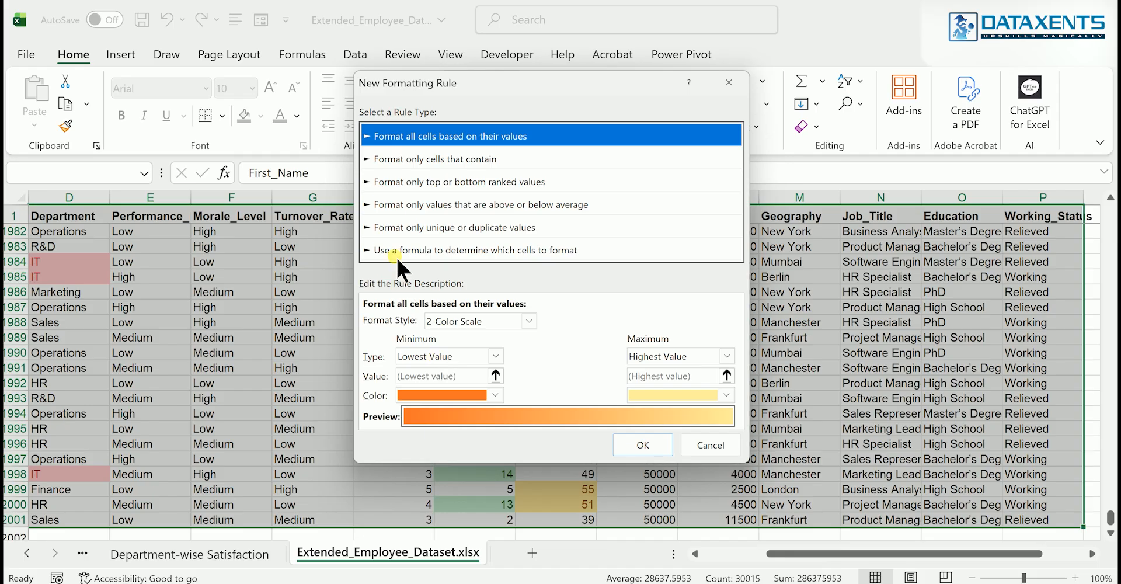
pyautogui.click(398, 251)
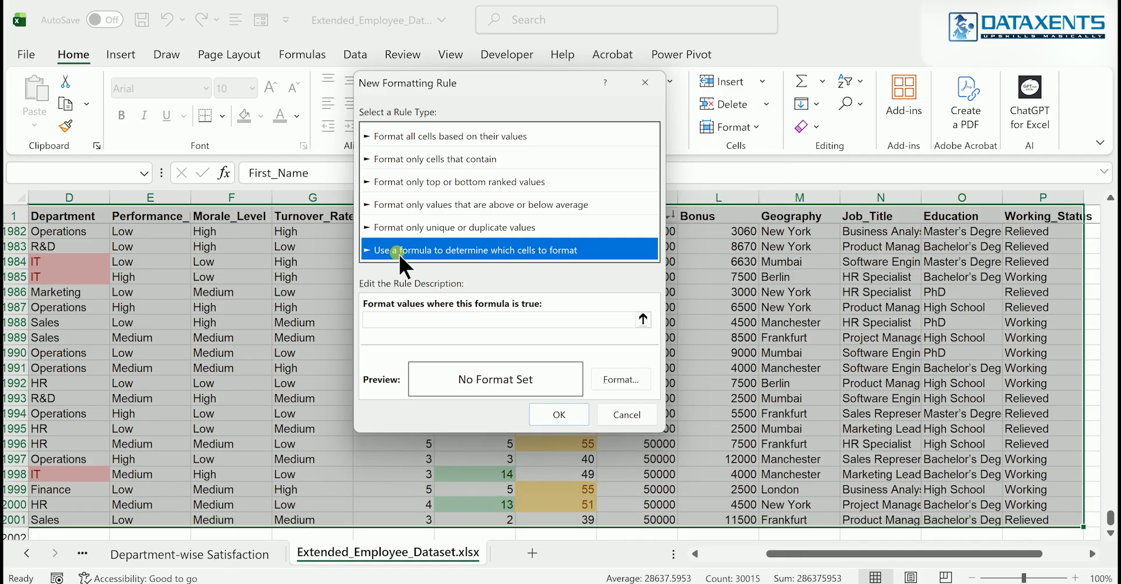
# Enter the rule formula =$O1="Phd", locking only the Education column in the reference
pyautogui.click(400, 327)
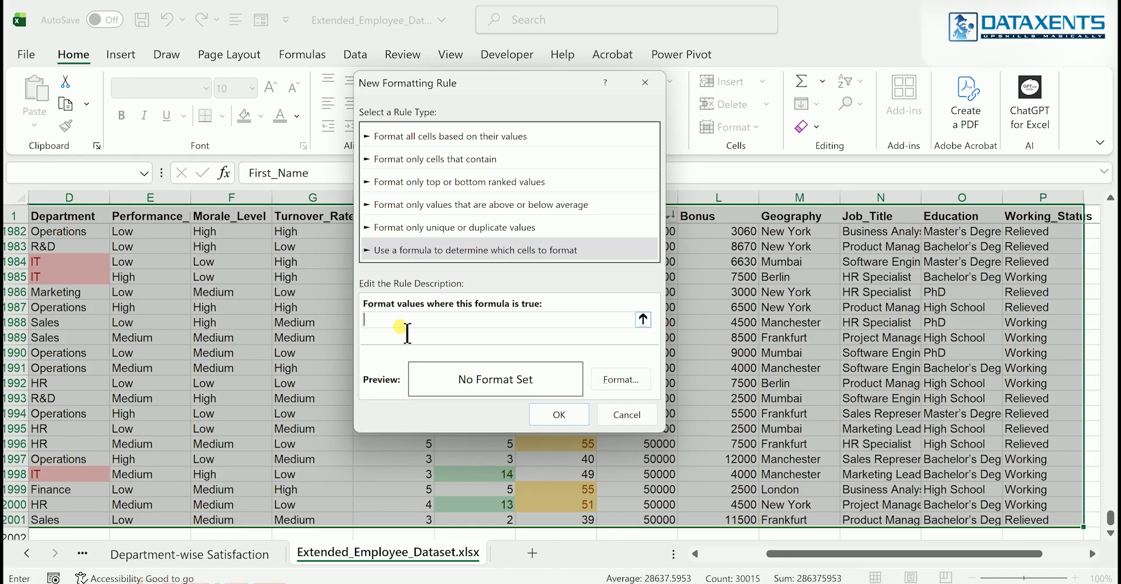
pyautogui.write('=')
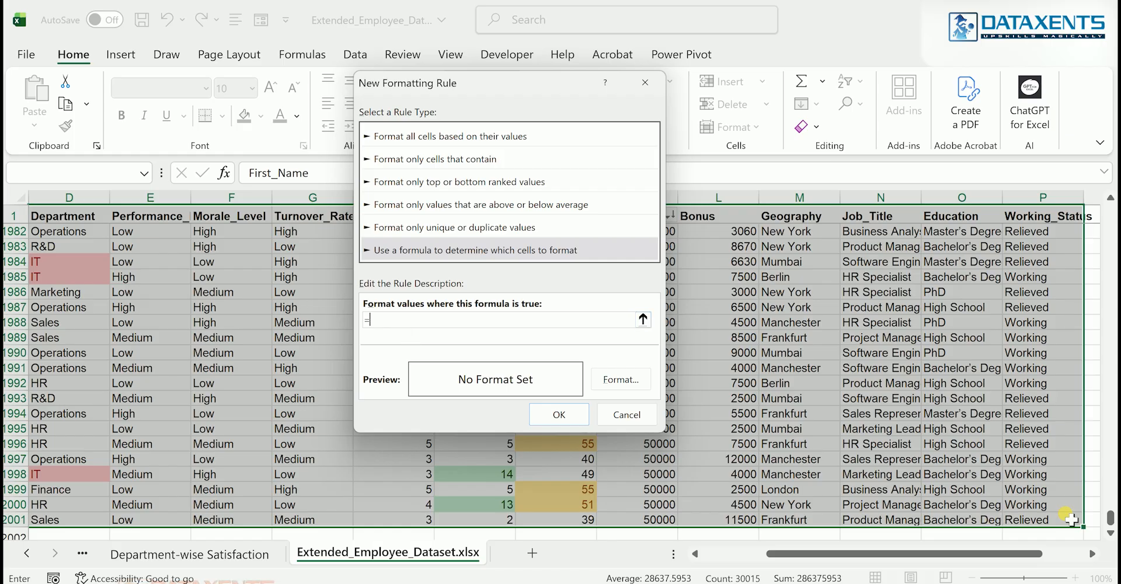
pyautogui.moveTo(1110, 521); pyautogui.dragTo(1105, 130)
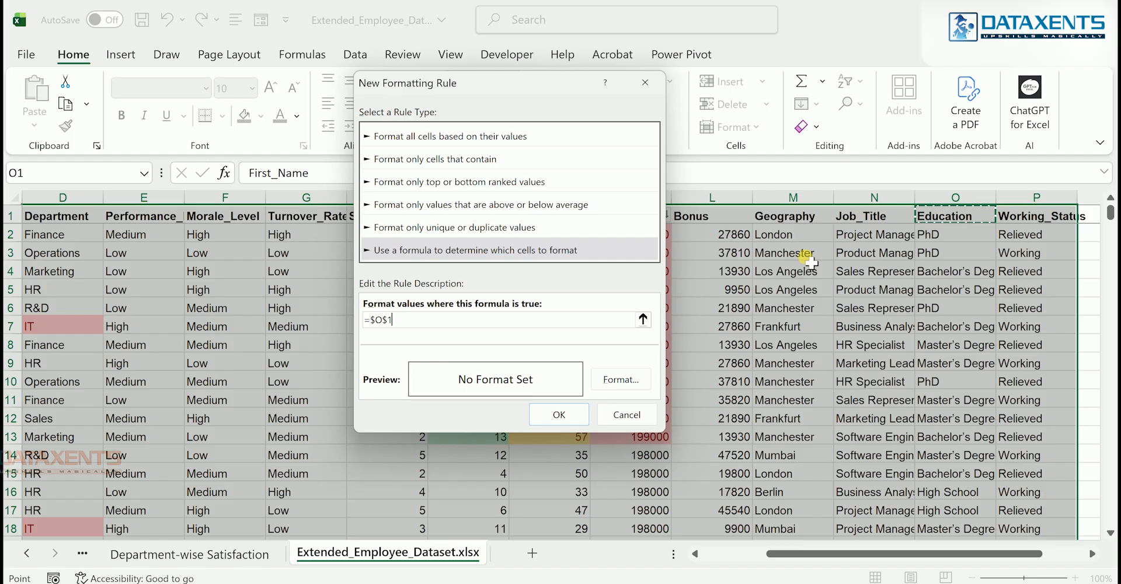
pyautogui.click(391, 321)
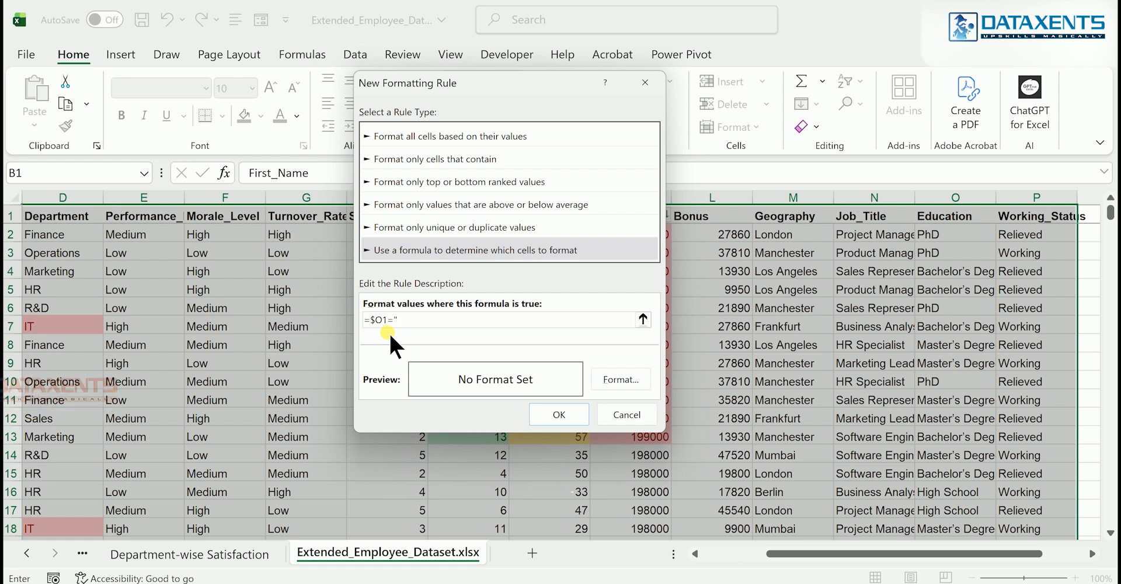
pyautogui.write('Phd')
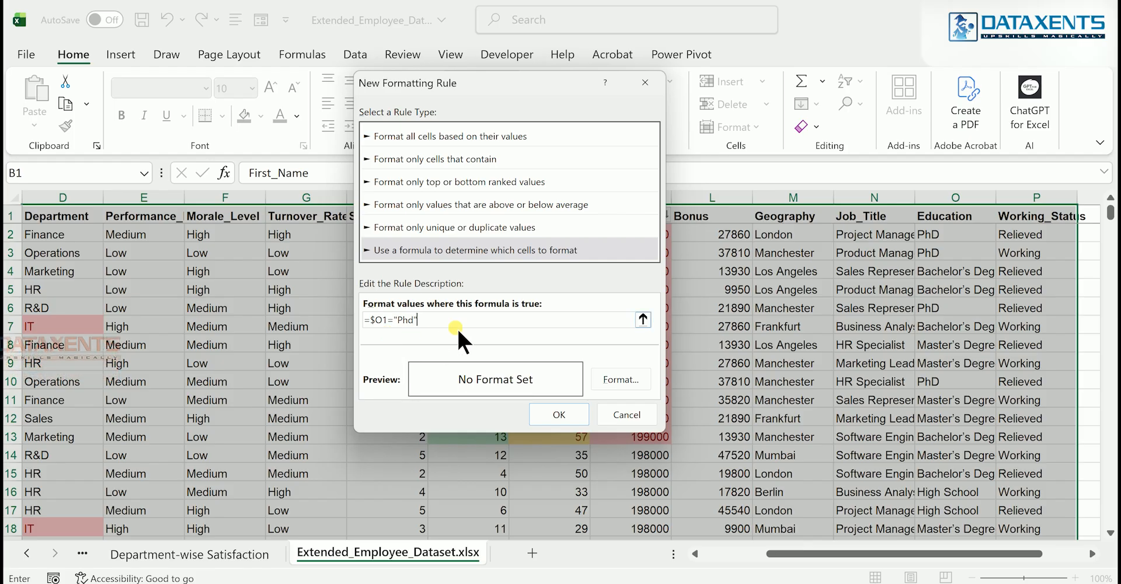
# Give the formula rule the lightest orange background fill, apply it to the selected data and deselect the range
pyautogui.click(618, 378)
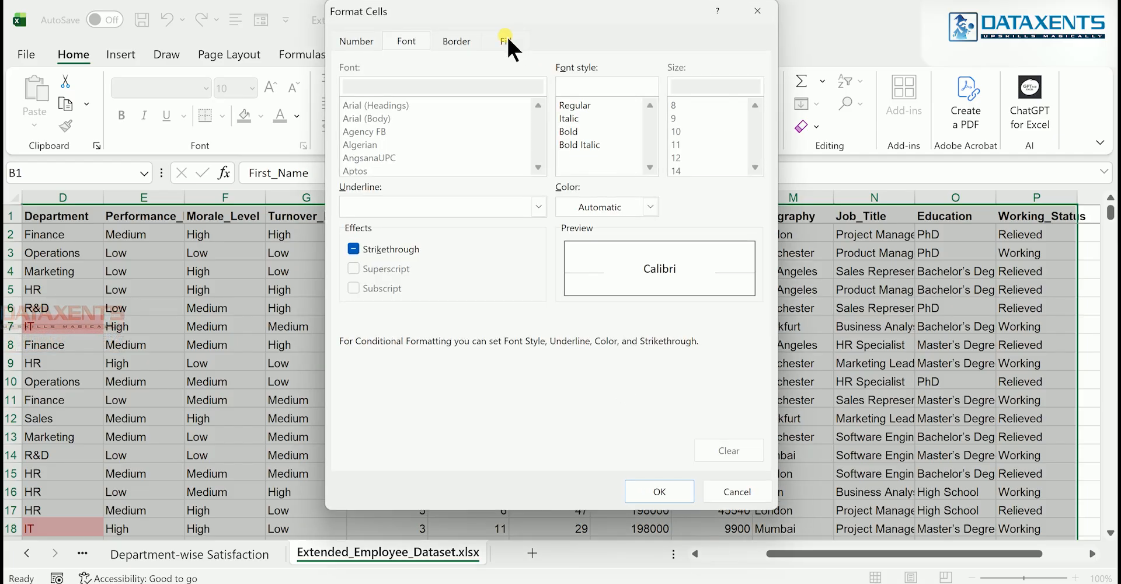
pyautogui.click(505, 38)
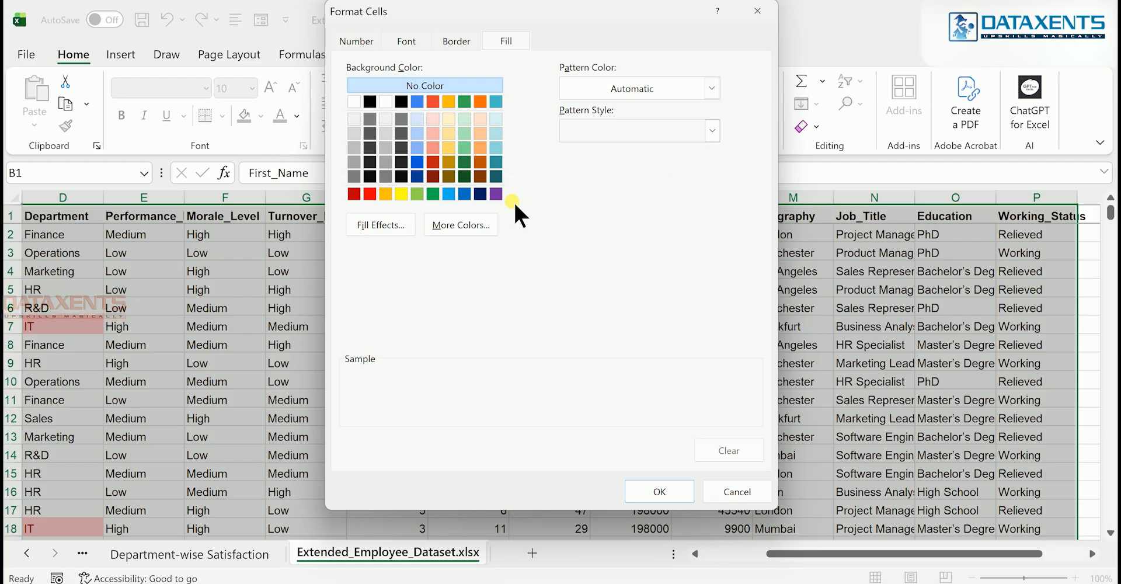
pyautogui.click(482, 121)
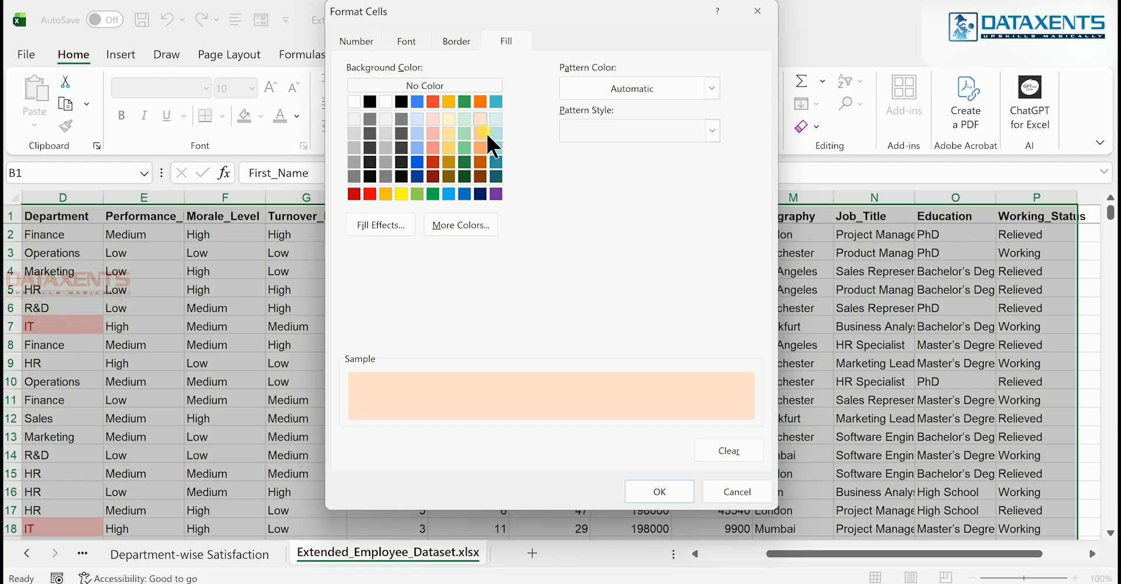
pyautogui.click(657, 492)
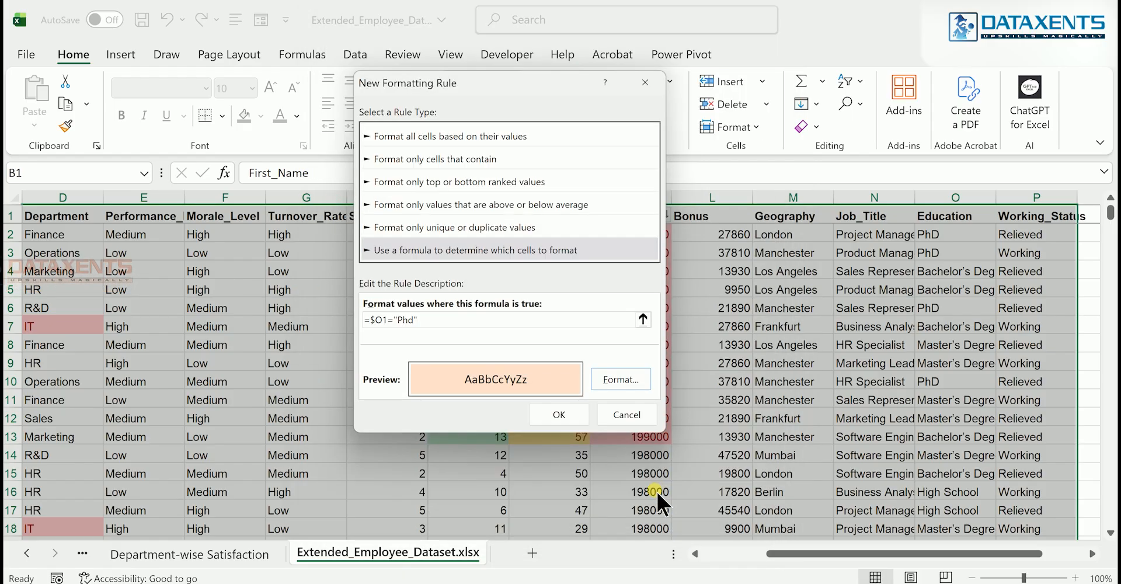
pyautogui.click(565, 413)
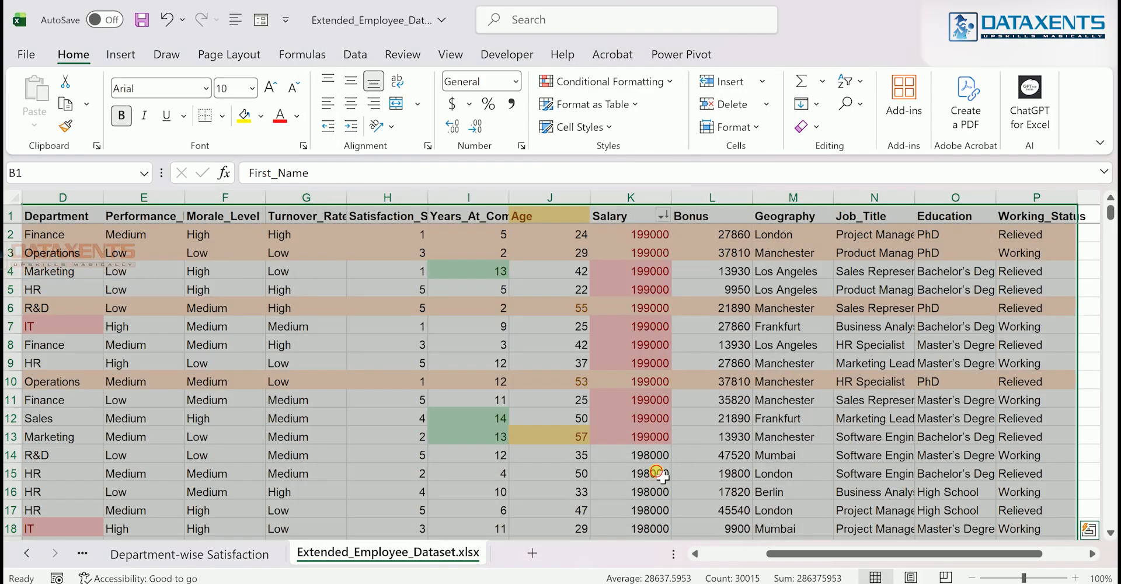
pyautogui.click(657, 473)
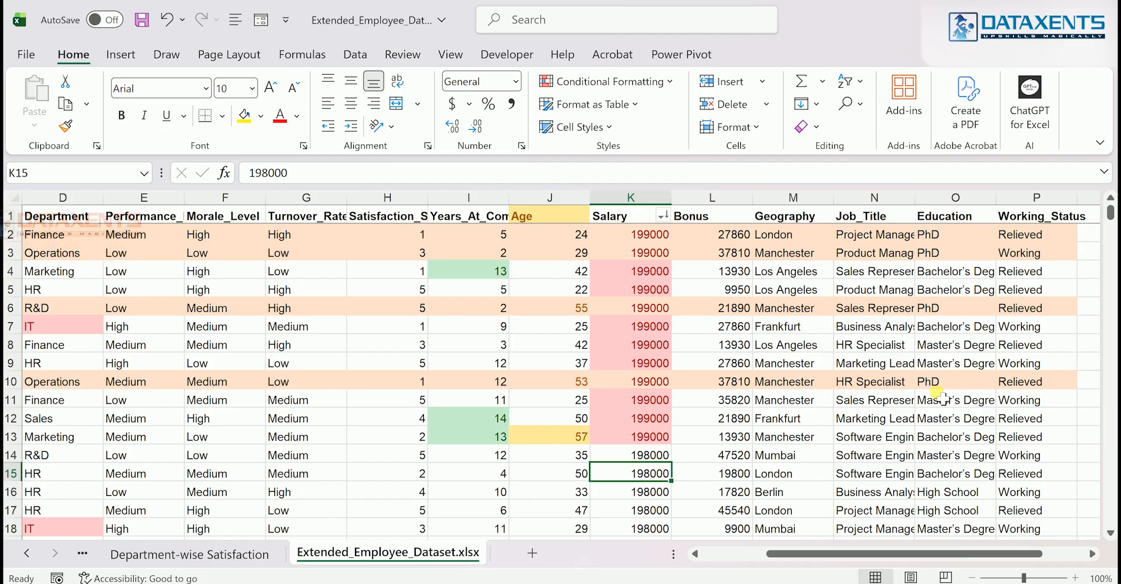
pyautogui.hscroll(-2, 591, 424)
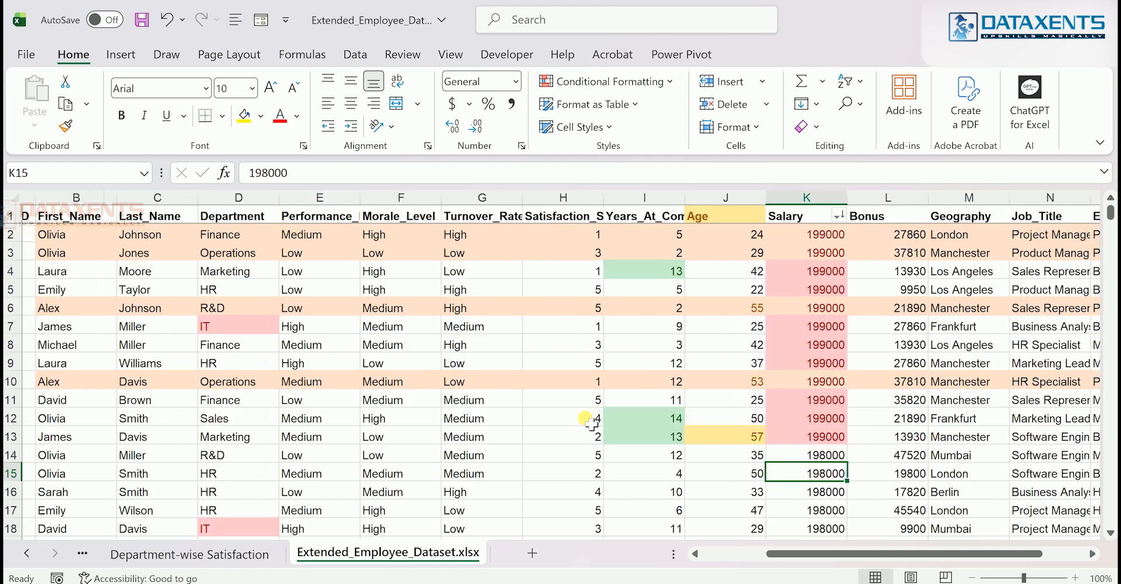